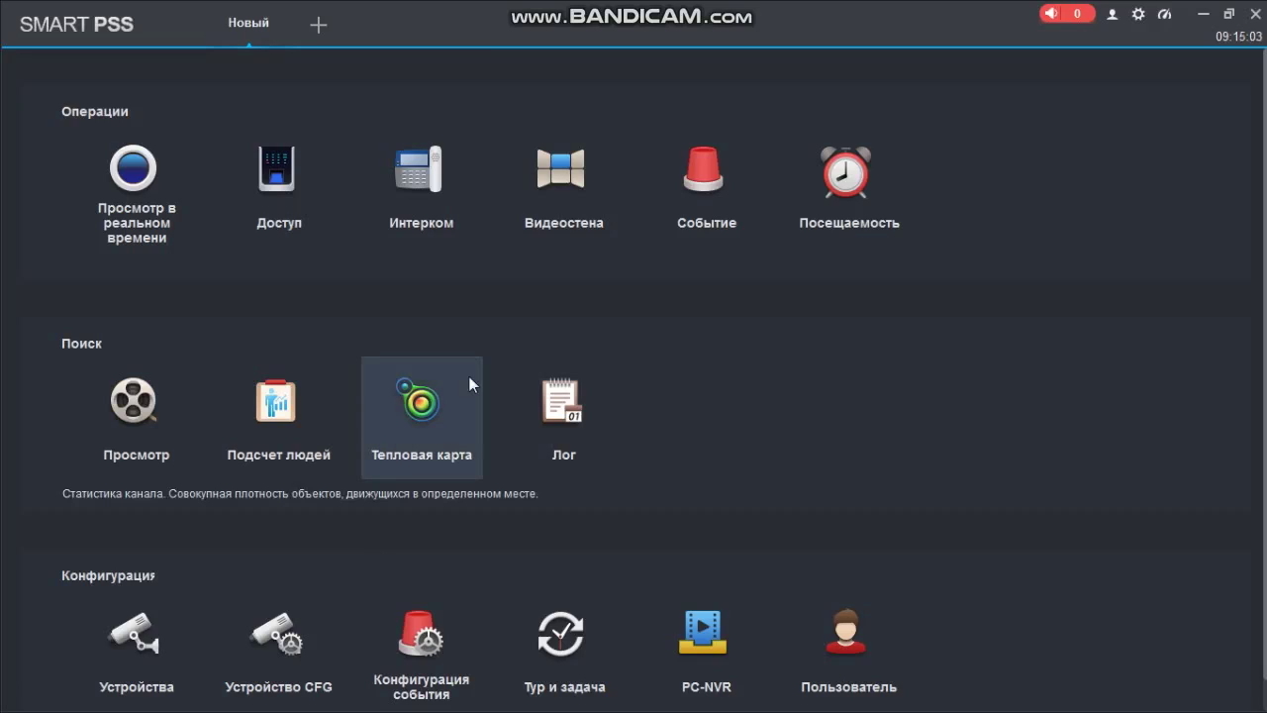
Auto-search the network and add the ASC1202B controller at 192.168.1.233 using the device login and password
{"action": "left_click", "coordinate": [136, 631]}
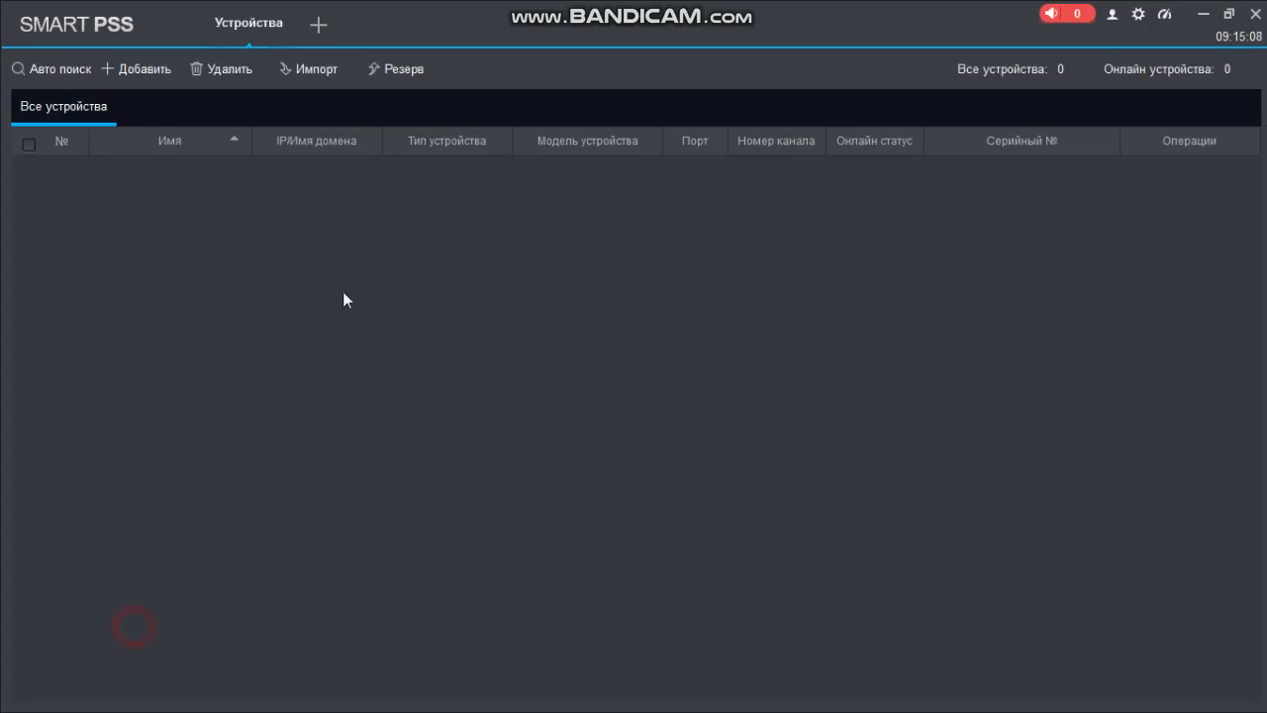
{"action": "left_click", "coordinate": [49, 69]}
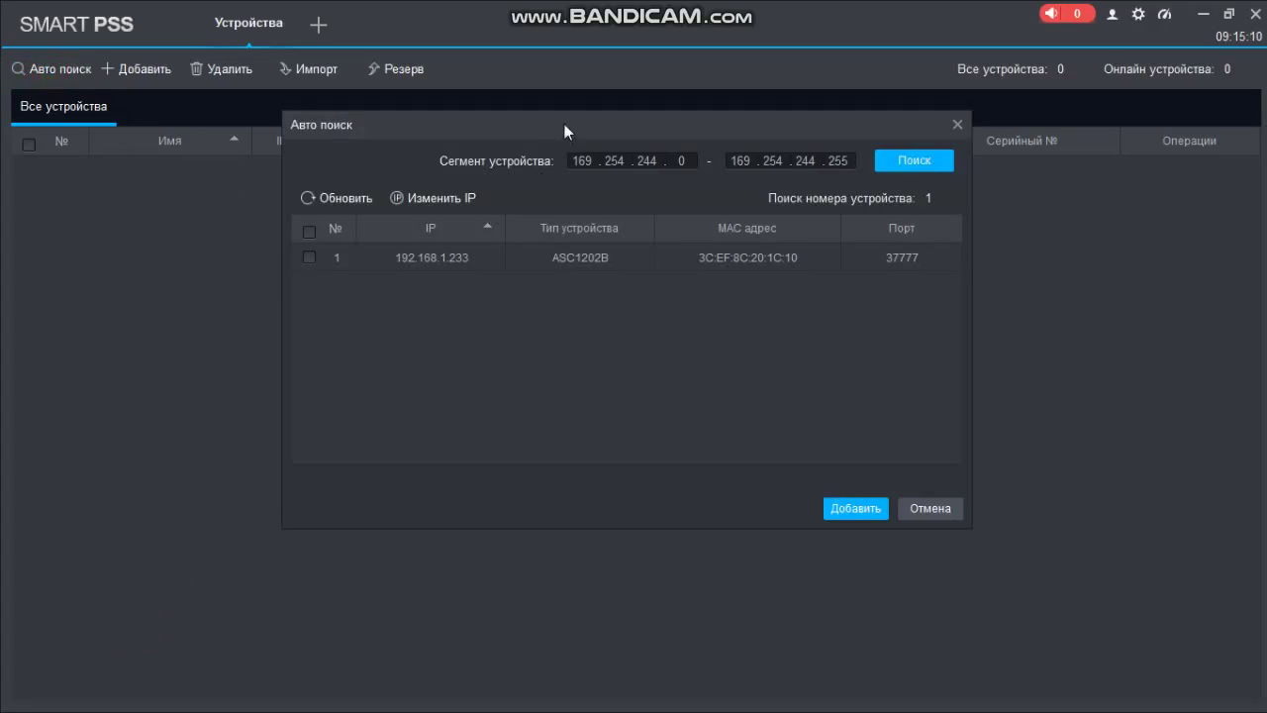
{"action": "left_click_drag", "start_coordinate": [564, 123], "coordinate": [494, 148]}
{"action": "double_click", "coordinate": [486, 281]}
{"action": "left_click", "coordinate": [570, 281]}
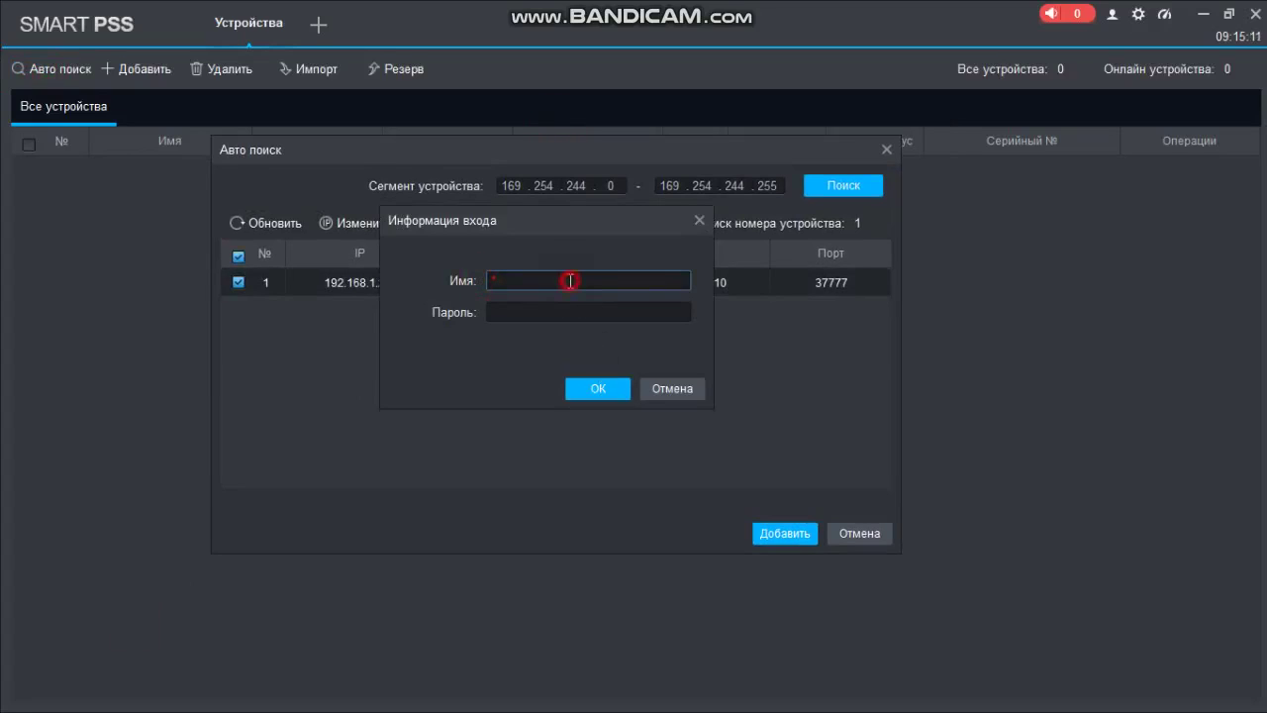
{"action": "type", "text": "admin"}
{"action": "key", "text": "Tab"}
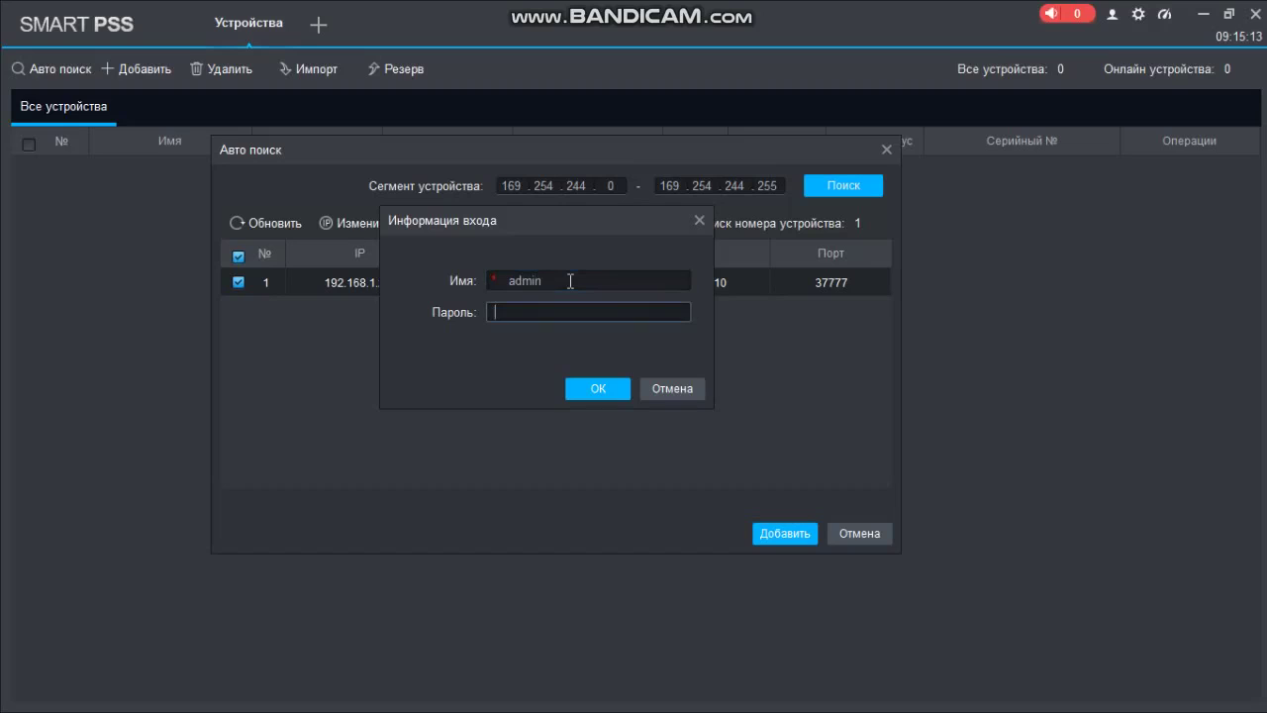
{"action": "type", "text": "admin123"}
{"action": "key", "text": "Return"}
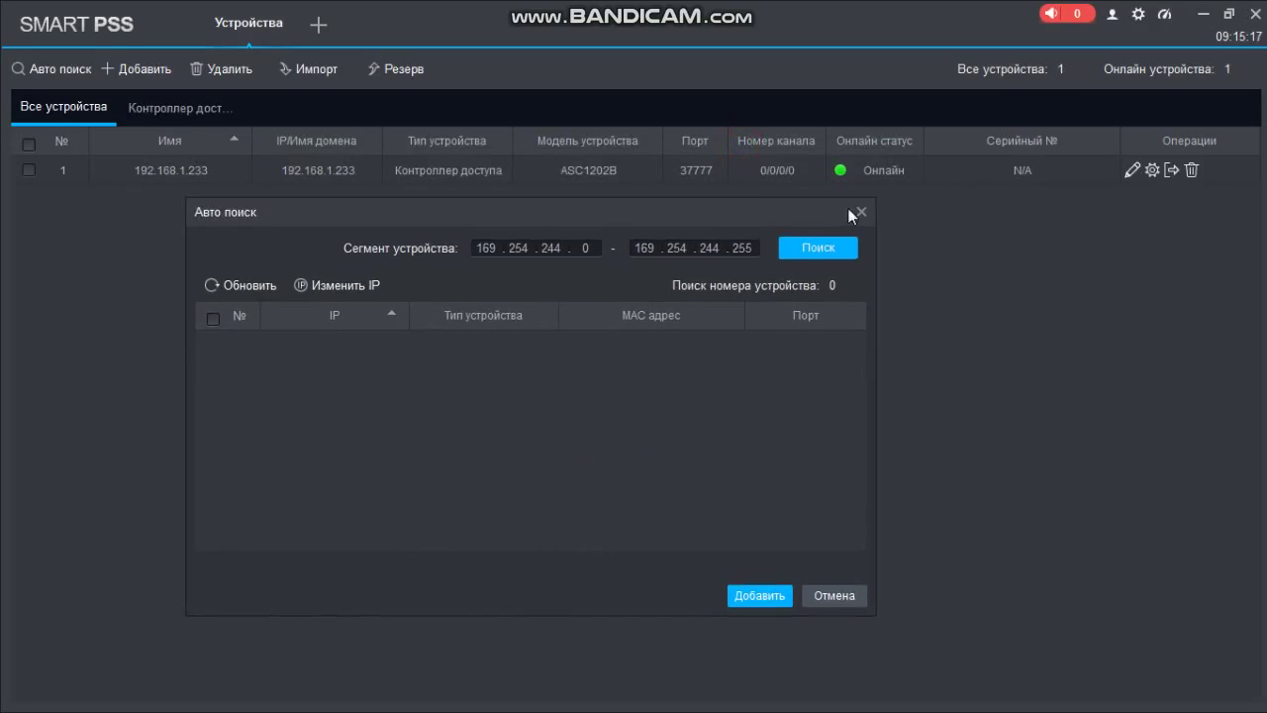
{"action": "left_click", "coordinate": [859, 216]}
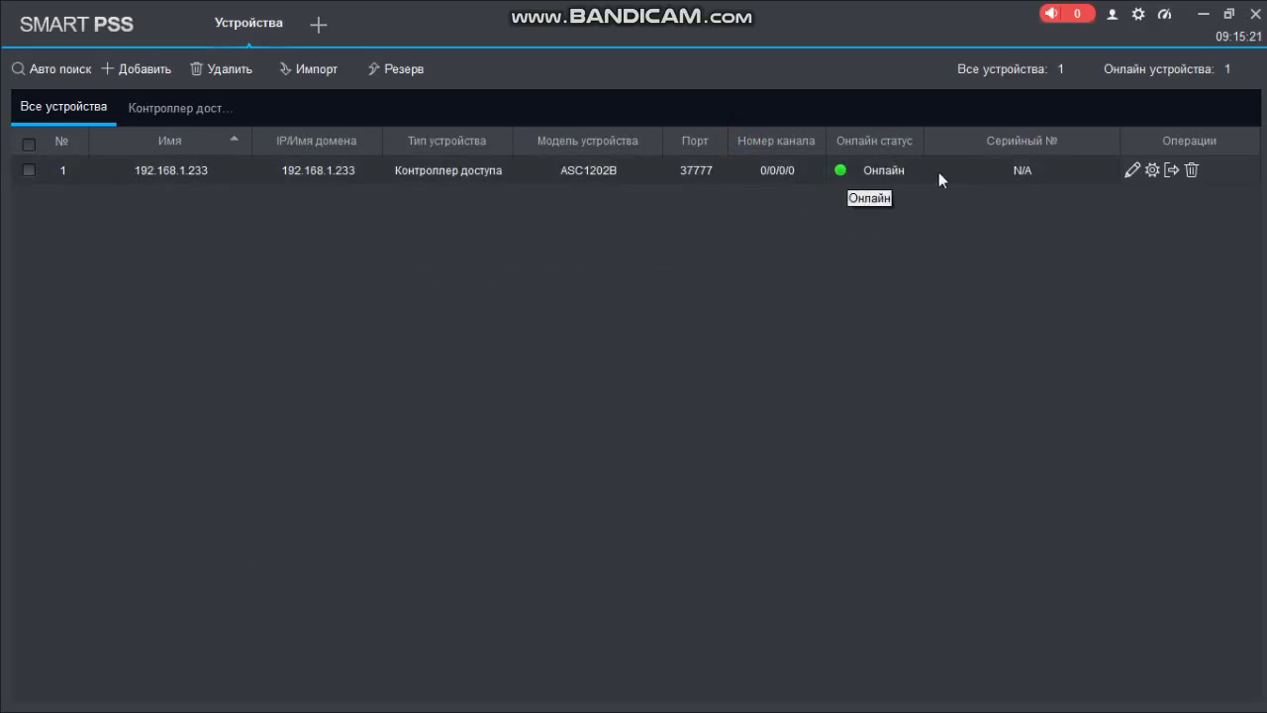
In the Доступ module, remotely test-open Дверь 1, then bring up the personnel list
{"action": "left_click", "coordinate": [319, 24]}
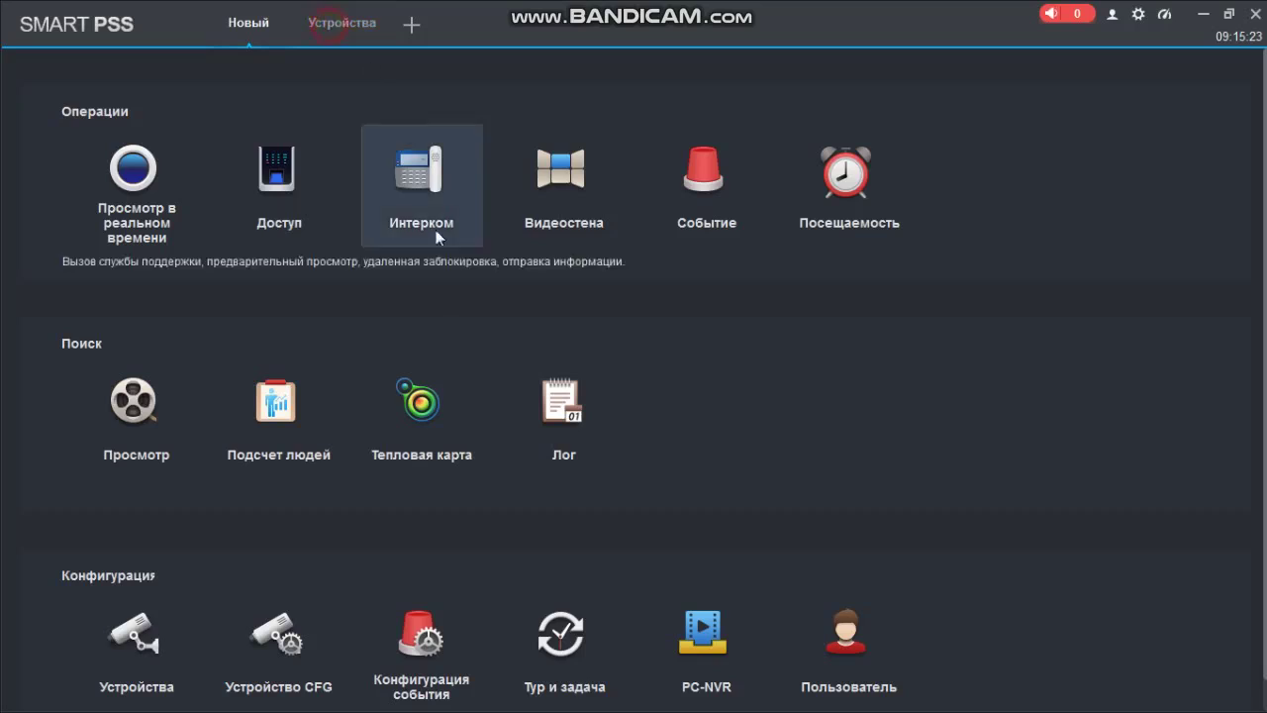
{"action": "left_click", "coordinate": [220, 253]}
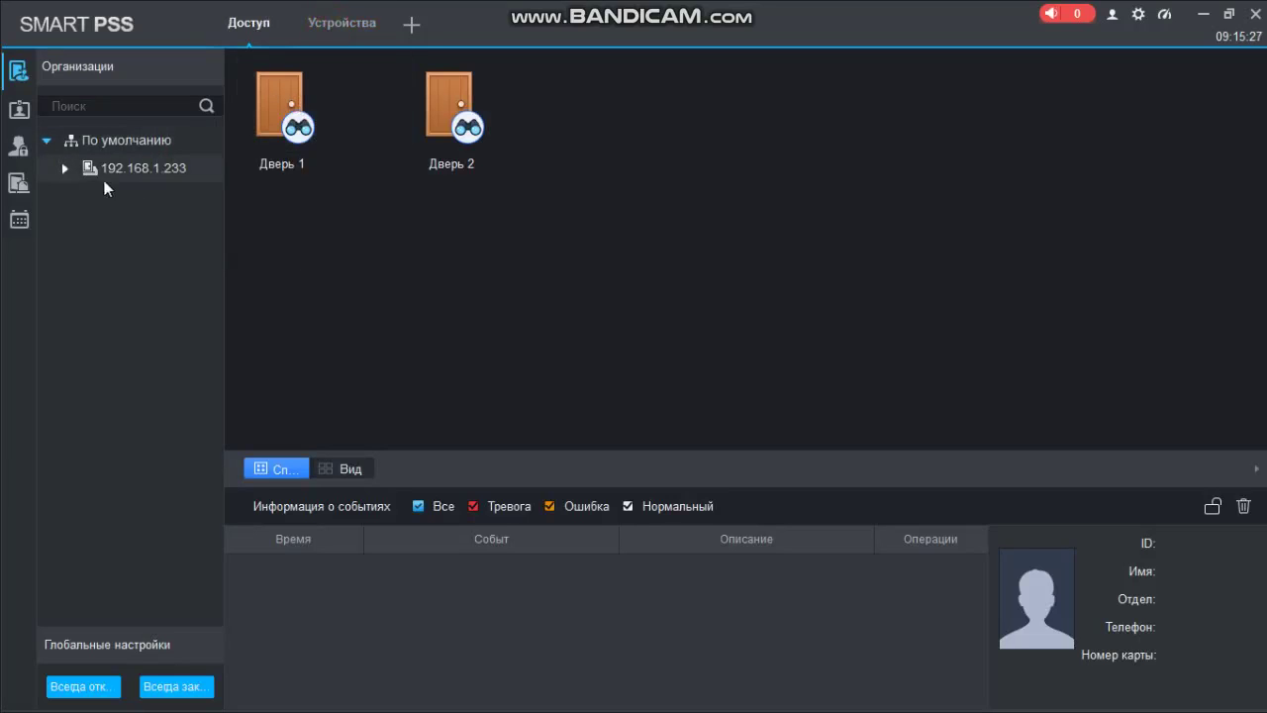
{"action": "left_click", "coordinate": [352, 80]}
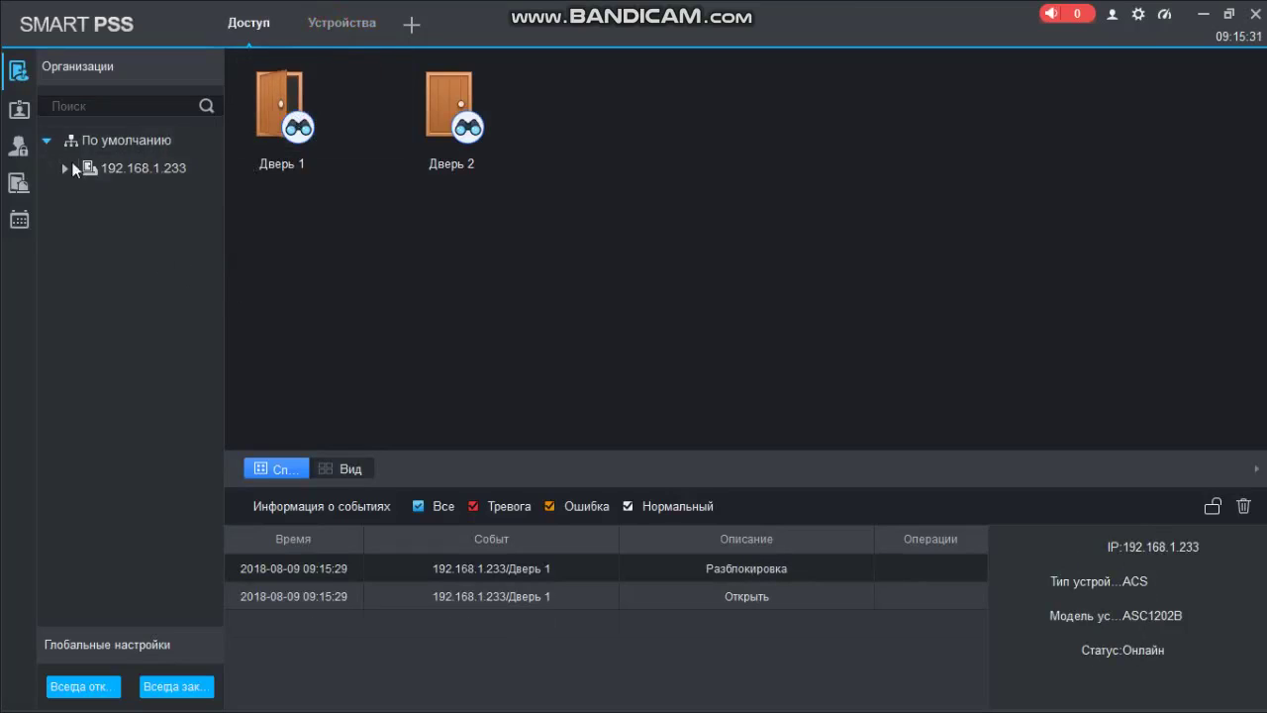
{"action": "left_click", "coordinate": [19, 109]}
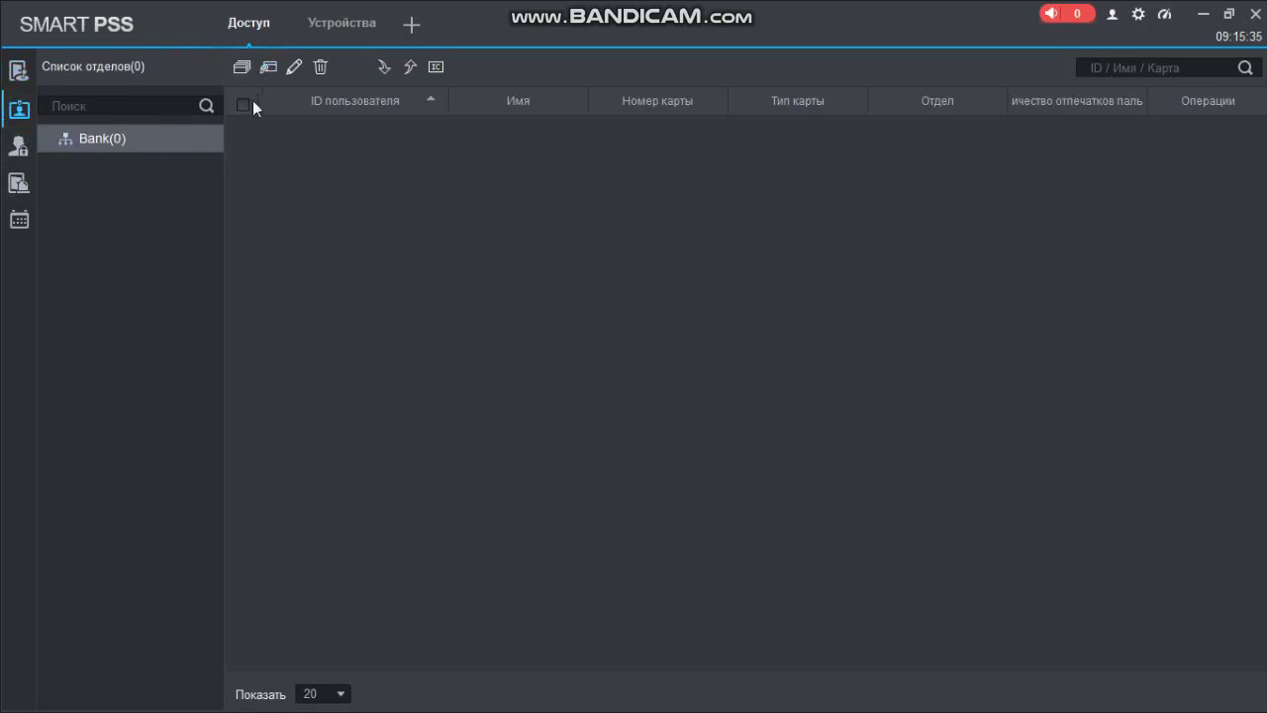
Start a new user with ID 1, name 1 and card number 1
{"action": "left_click", "coordinate": [268, 67]}
{"action": "left_click_drag", "start_coordinate": [523, 111], "coordinate": [521, 141]}
{"action": "left_click", "coordinate": [446, 206]}
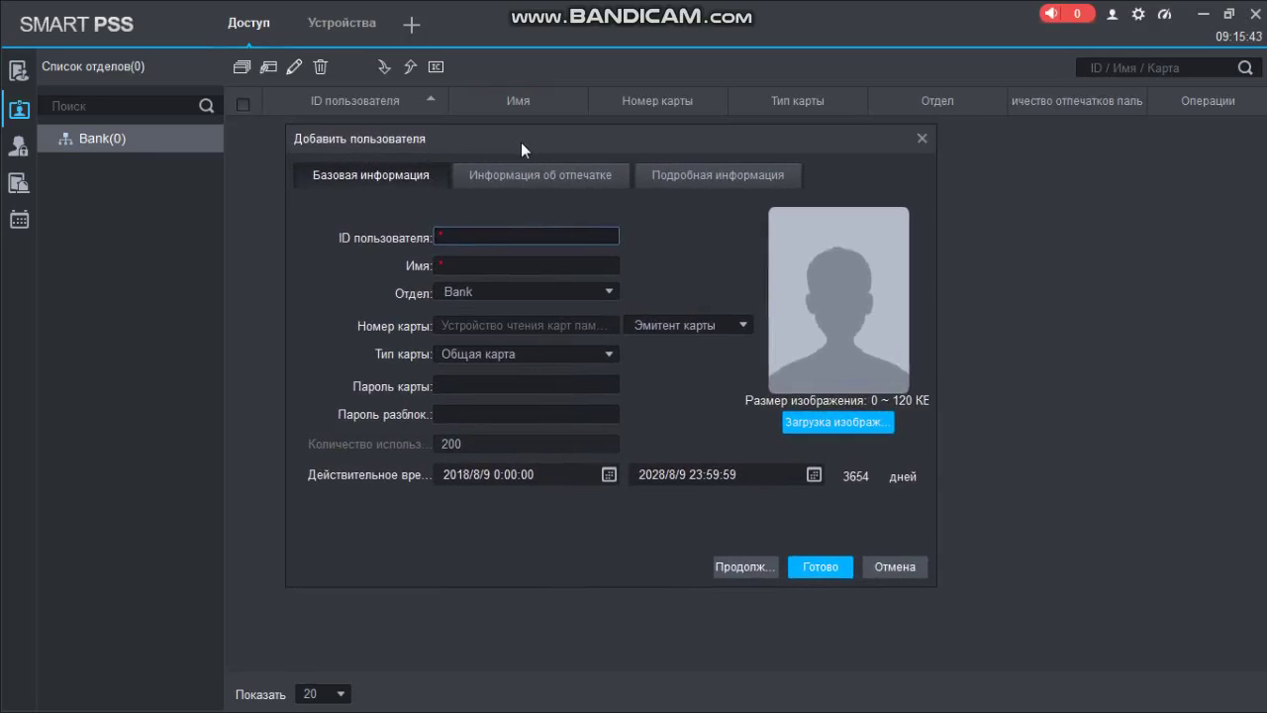
{"action": "type", "text": "1"}
{"action": "left_click", "coordinate": [485, 260]}
{"action": "type", "text": "1"}
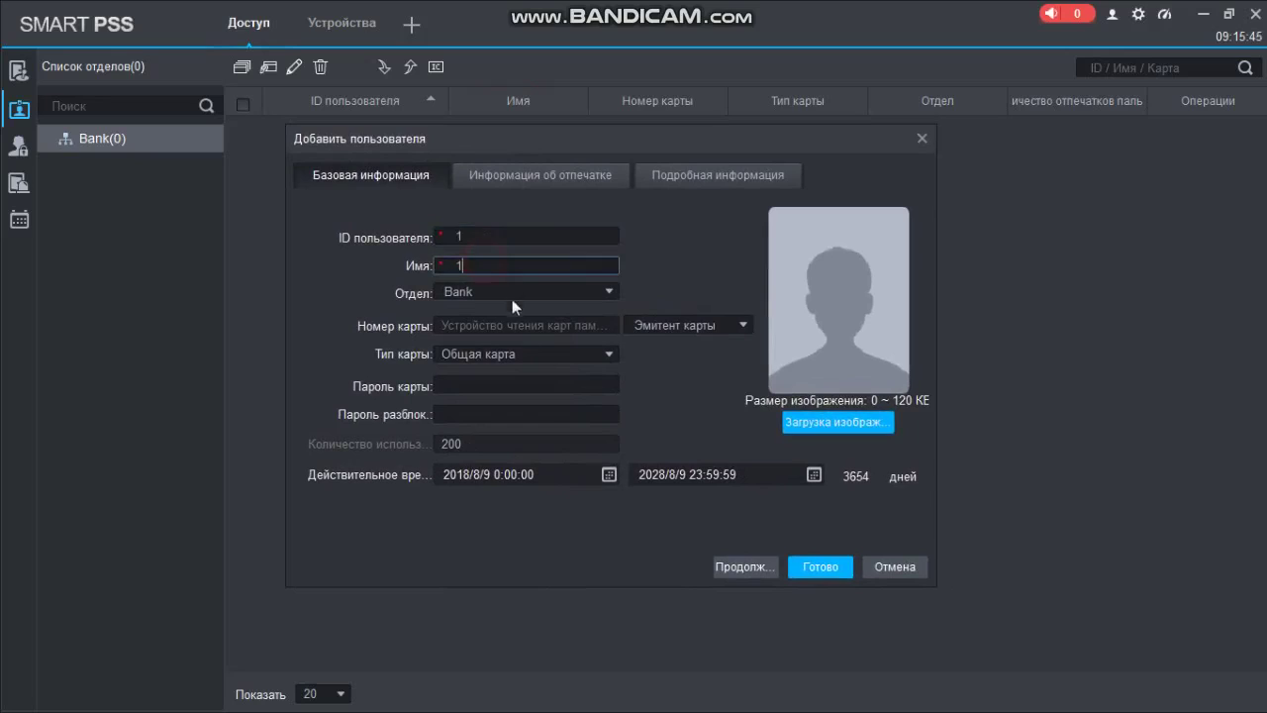
{"action": "left_click", "coordinate": [538, 327]}
{"action": "type", "text": "1"}
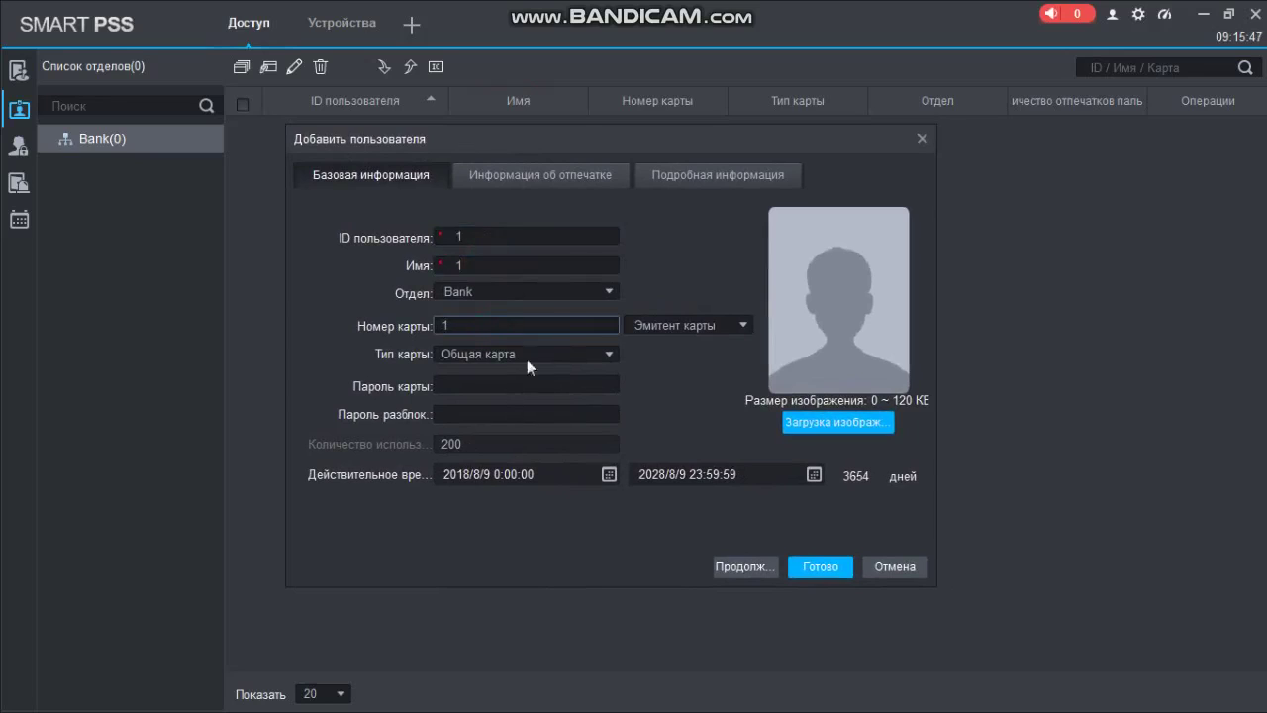
Enroll the user's fingerprint through Считыватель1 of Дверь 1 on controller 192.168.1.233
{"action": "left_click", "coordinate": [513, 175]}
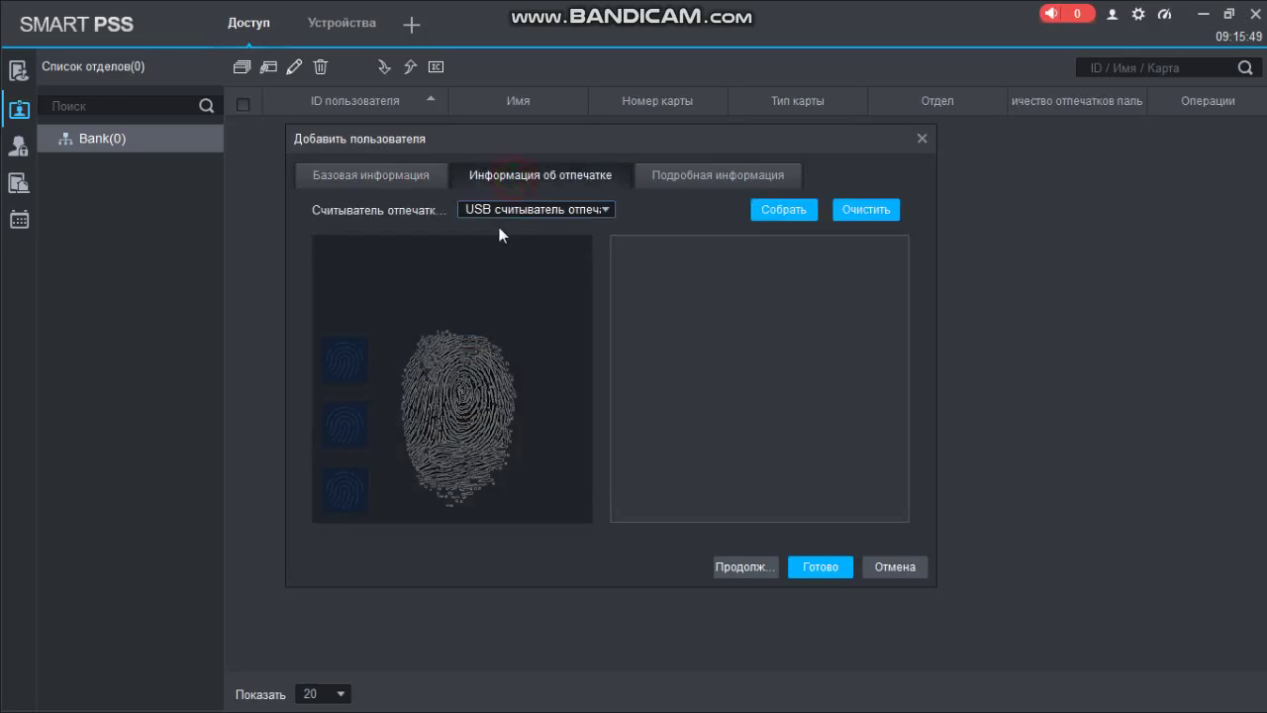
{"action": "left_click", "coordinate": [498, 211]}
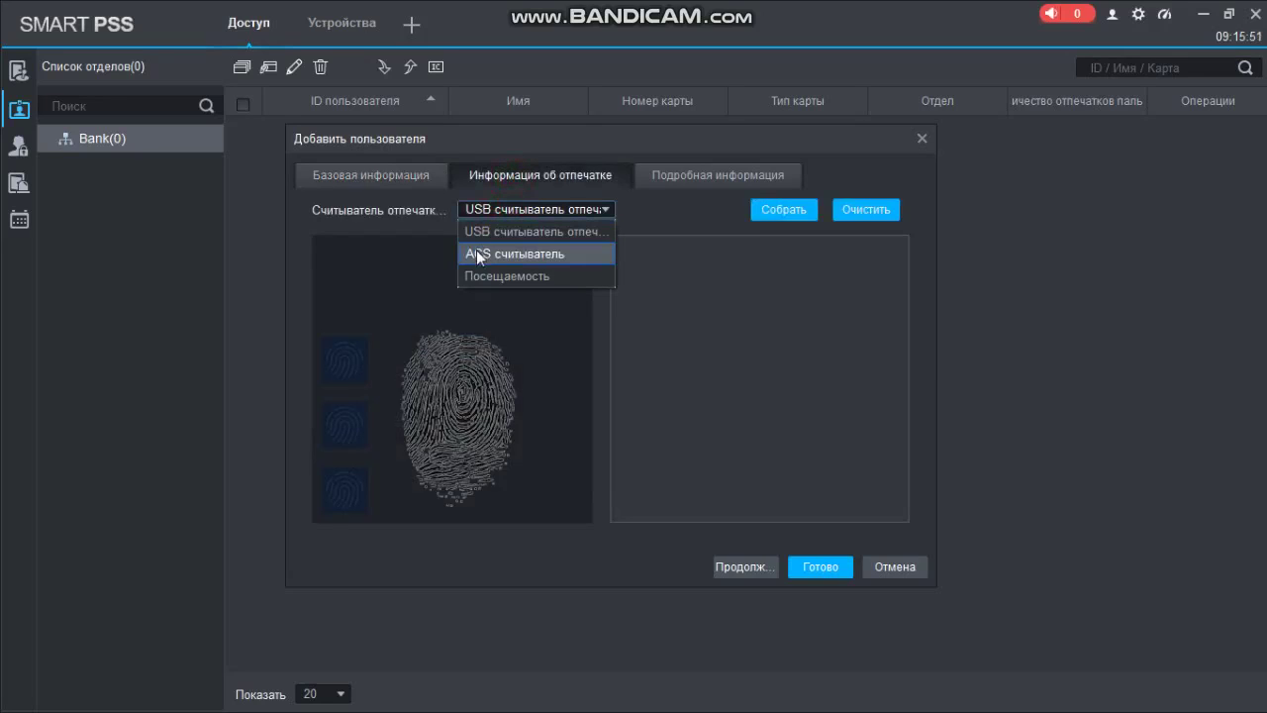
{"action": "left_click", "coordinate": [516, 253]}
{"action": "left_click", "coordinate": [686, 213]}
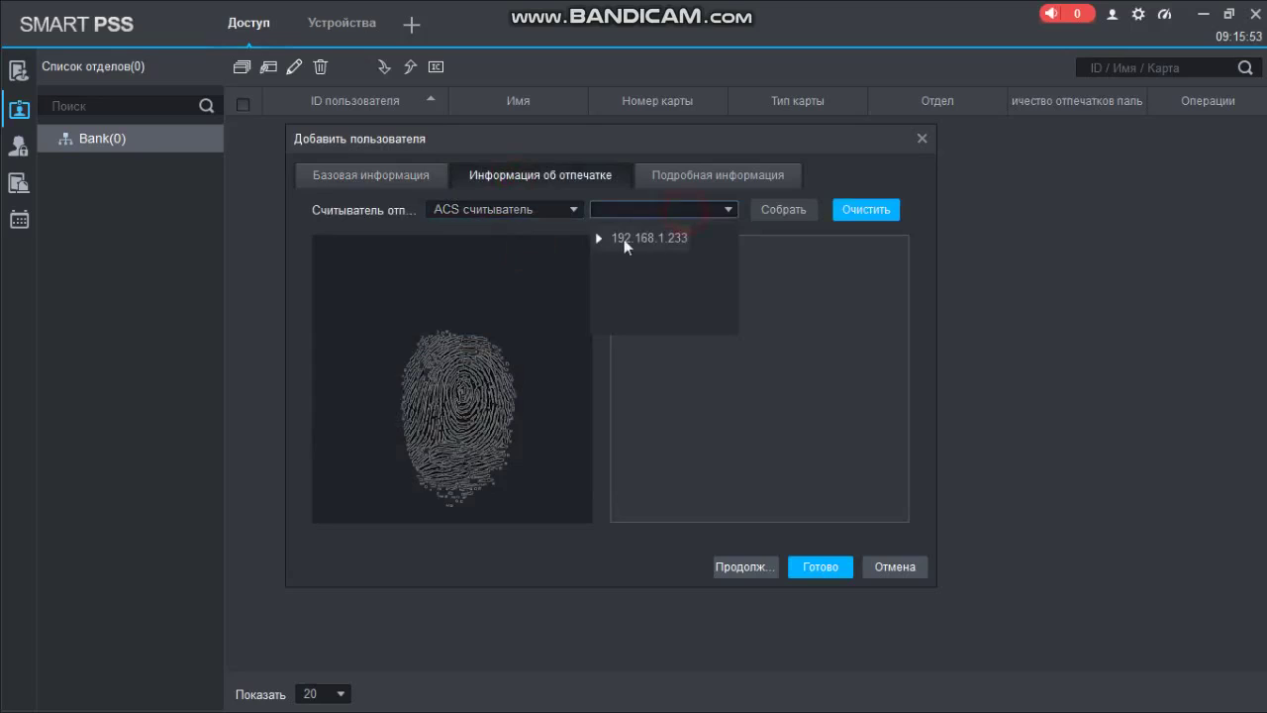
{"action": "left_click", "coordinate": [598, 239]}
{"action": "left_click", "coordinate": [614, 267]}
{"action": "left_click", "coordinate": [652, 294]}
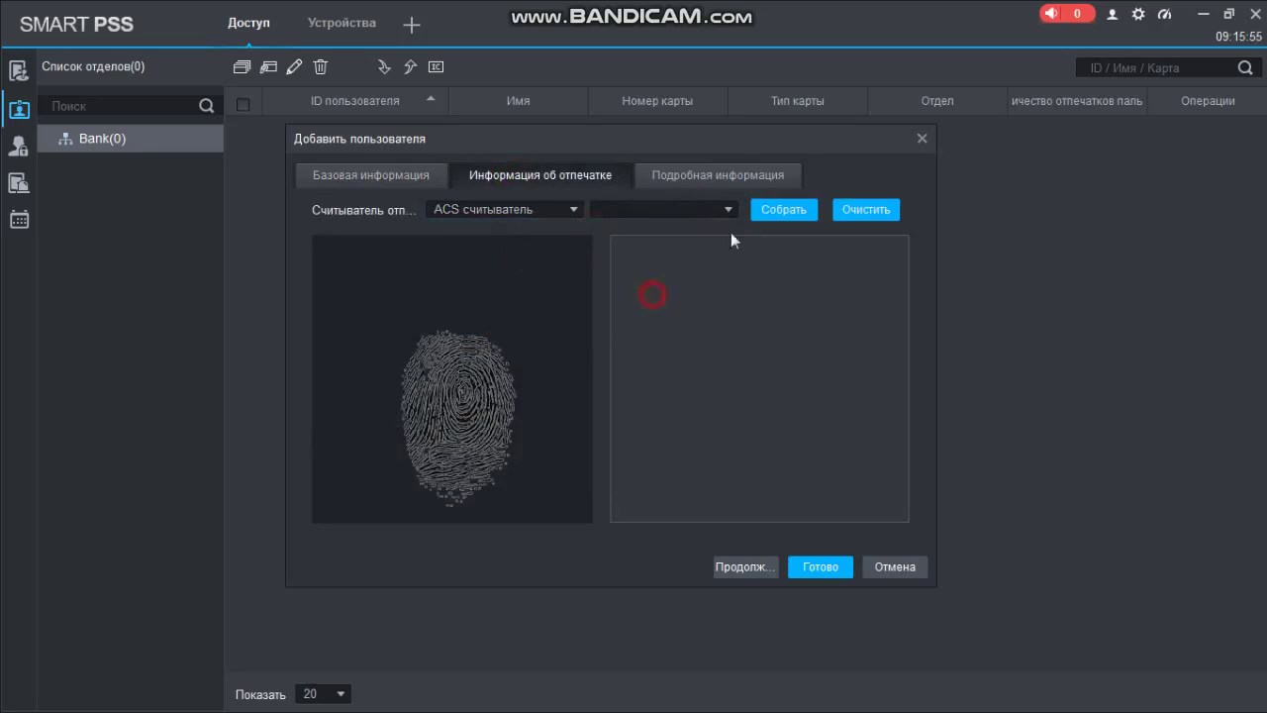
{"action": "left_click_drag", "start_coordinate": [738, 153], "coordinate": [652, 144]}
{"action": "left_click", "coordinate": [702, 202]}
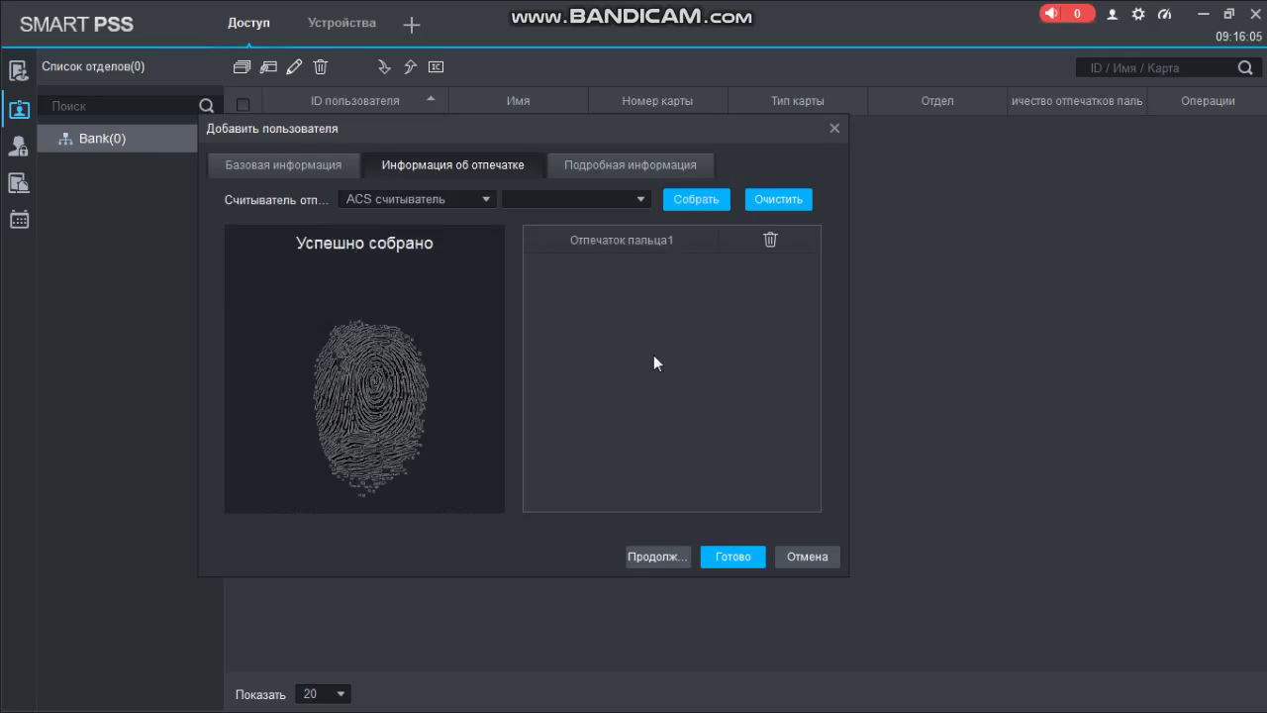
Review the user's information sections and save user 1
{"action": "left_click_drag", "start_coordinate": [689, 123], "coordinate": [662, 121]}
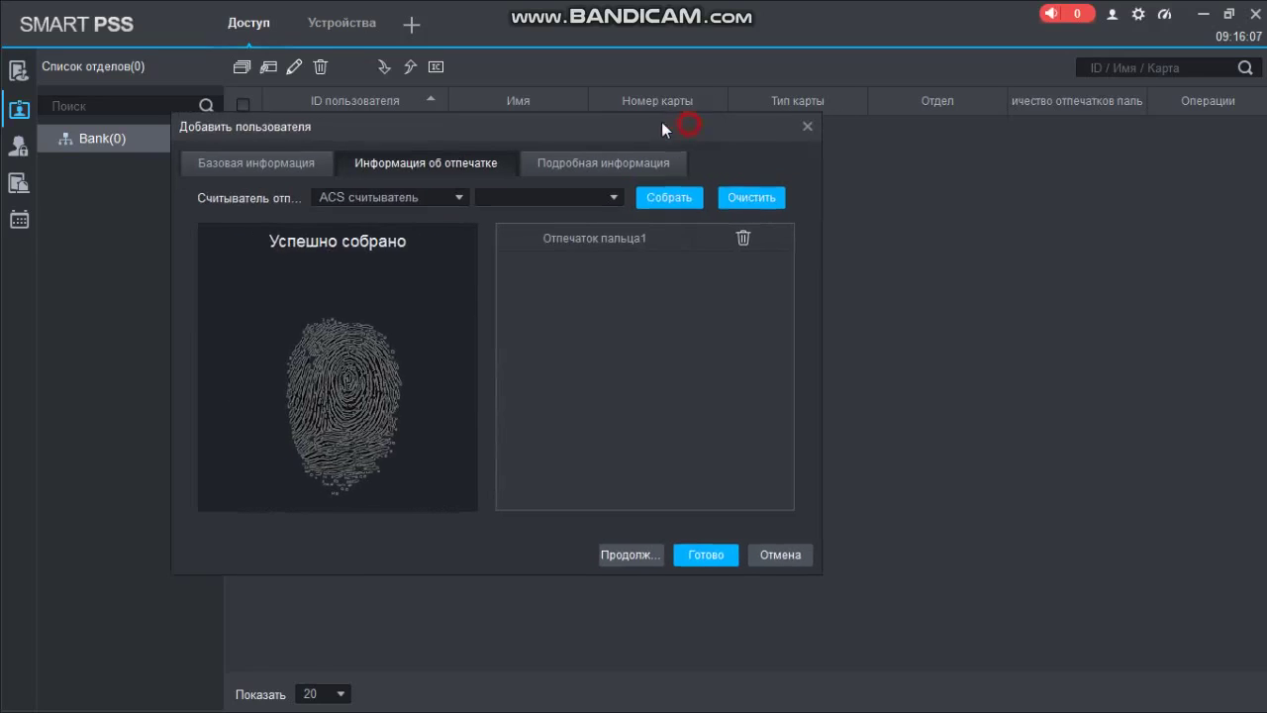
{"action": "left_click", "coordinate": [257, 162]}
{"action": "left_click", "coordinate": [419, 163]}
{"action": "left_click", "coordinate": [532, 156]}
{"action": "left_click", "coordinate": [222, 158]}
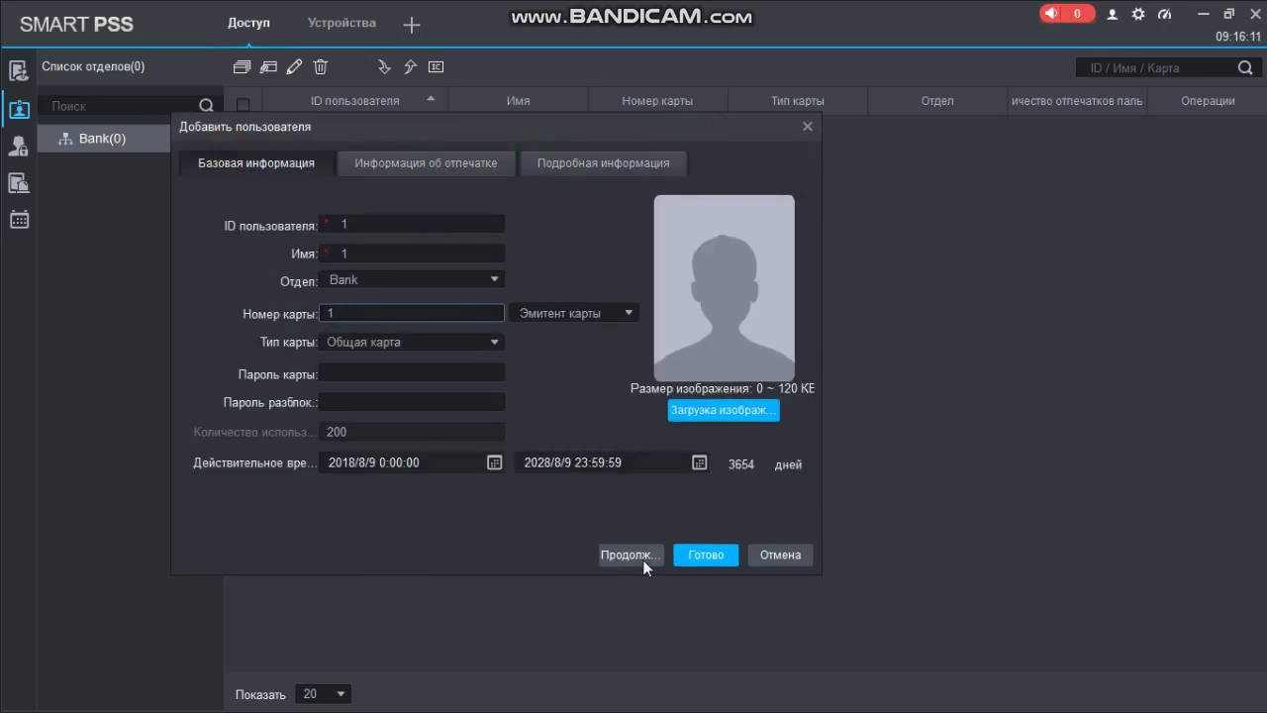
{"action": "left_click", "coordinate": [693, 557]}
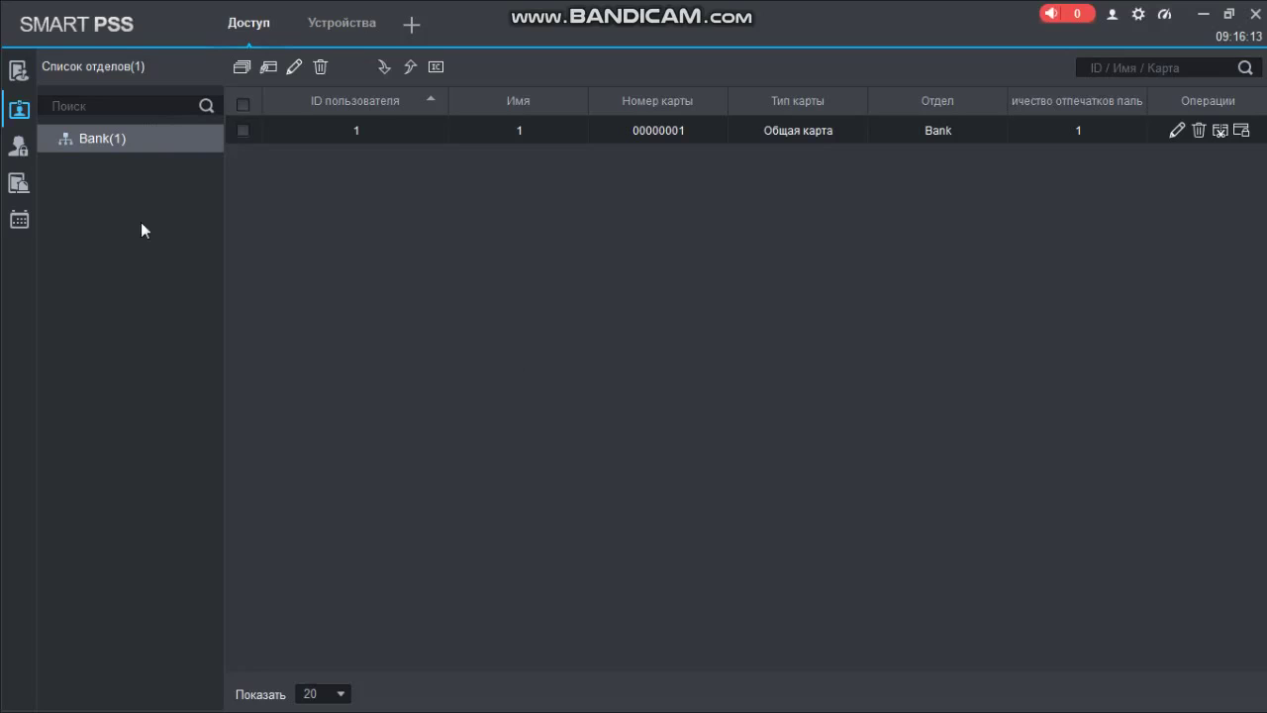
Start a new user named 2 with card number 2
{"action": "left_click", "coordinate": [269, 68]}
{"action": "left_click", "coordinate": [376, 228]}
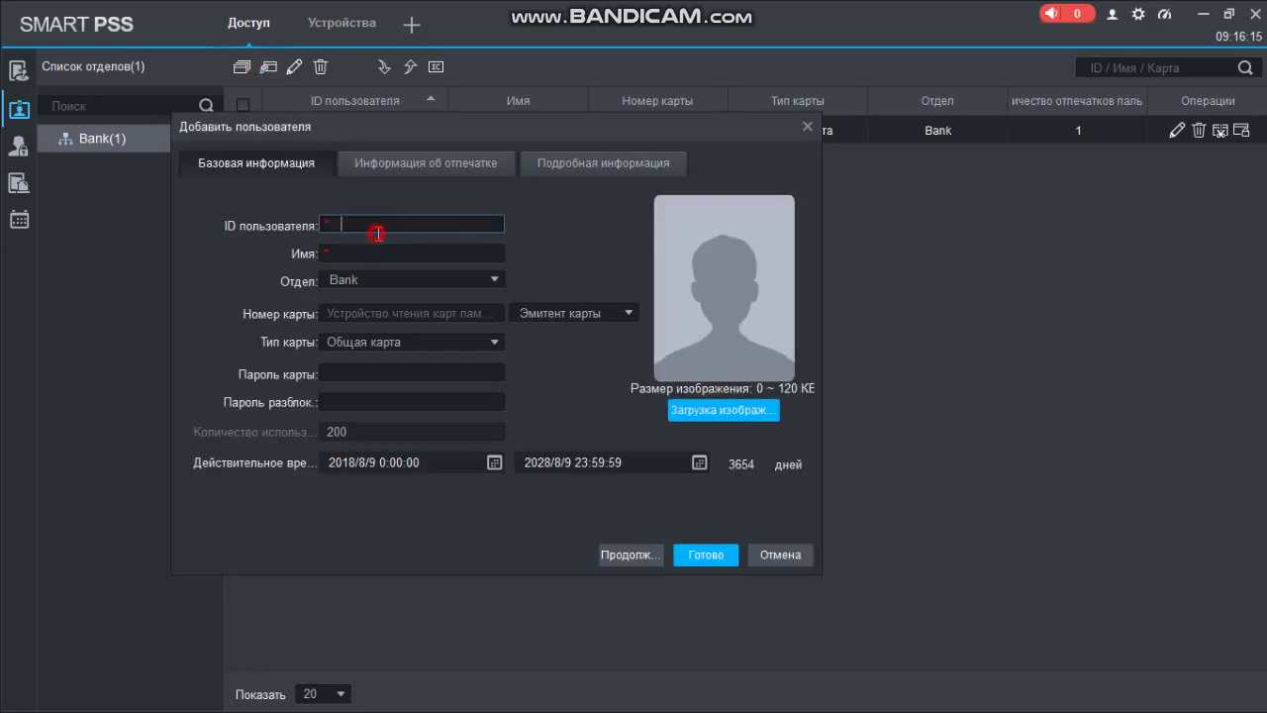
{"action": "left_click", "coordinate": [384, 259]}
{"action": "type", "text": "2"}
{"action": "left_click", "coordinate": [393, 315]}
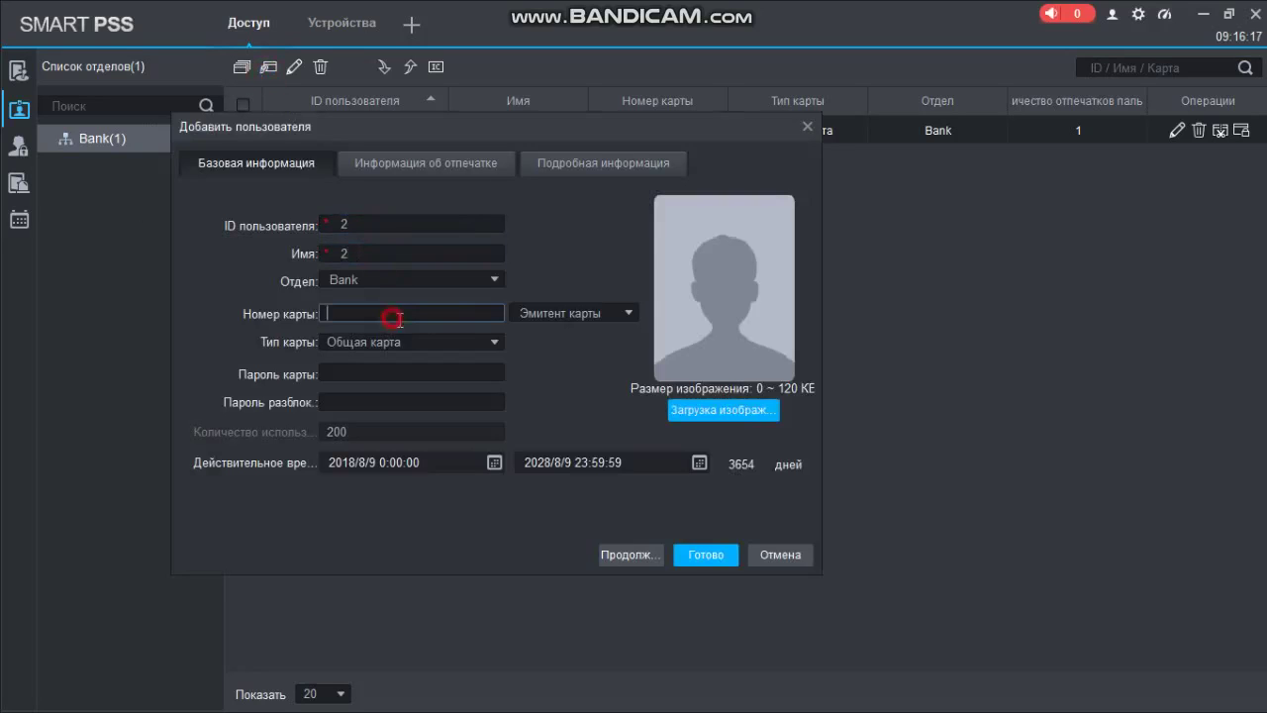
{"action": "type", "text": "2"}
Enroll a fingerprint via Считыватель1 on Дверь 1 and save user 2
{"action": "left_click", "coordinate": [446, 161]}
{"action": "left_click", "coordinate": [431, 197]}
{"action": "left_click", "coordinate": [398, 236]}
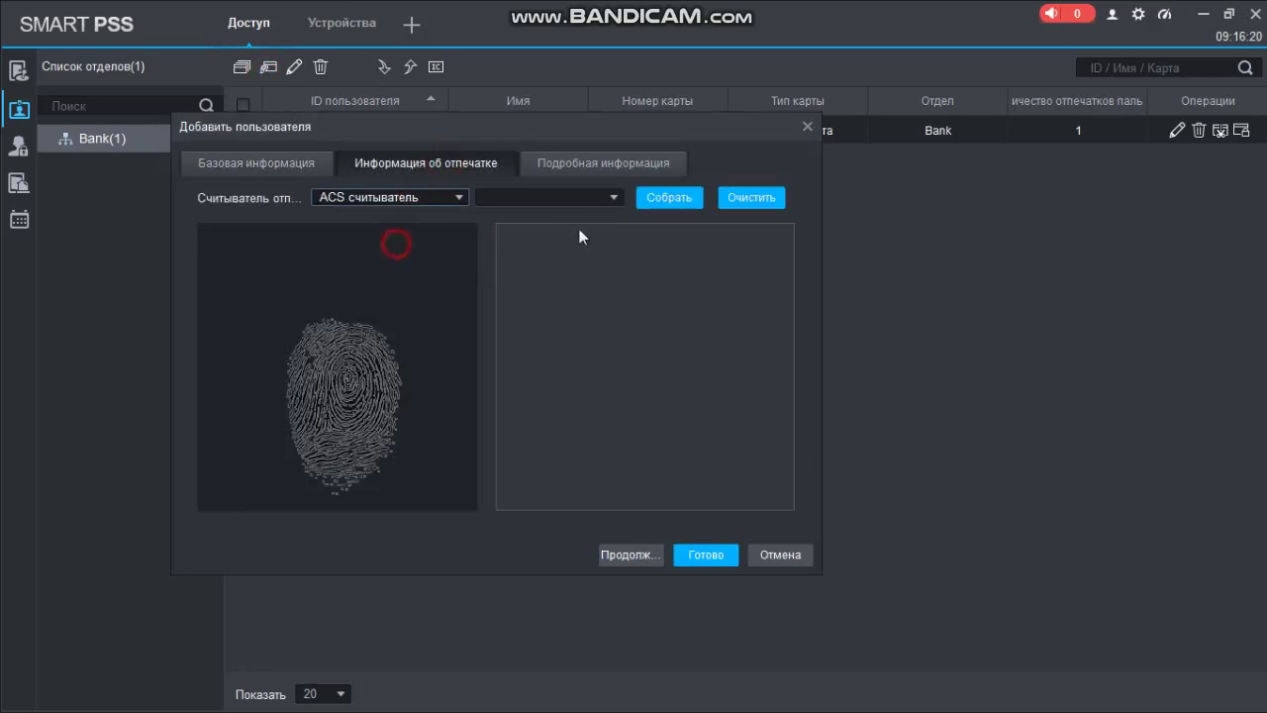
{"action": "left_click", "coordinate": [584, 197]}
{"action": "left_click", "coordinate": [484, 227]}
{"action": "left_click", "coordinate": [501, 253]}
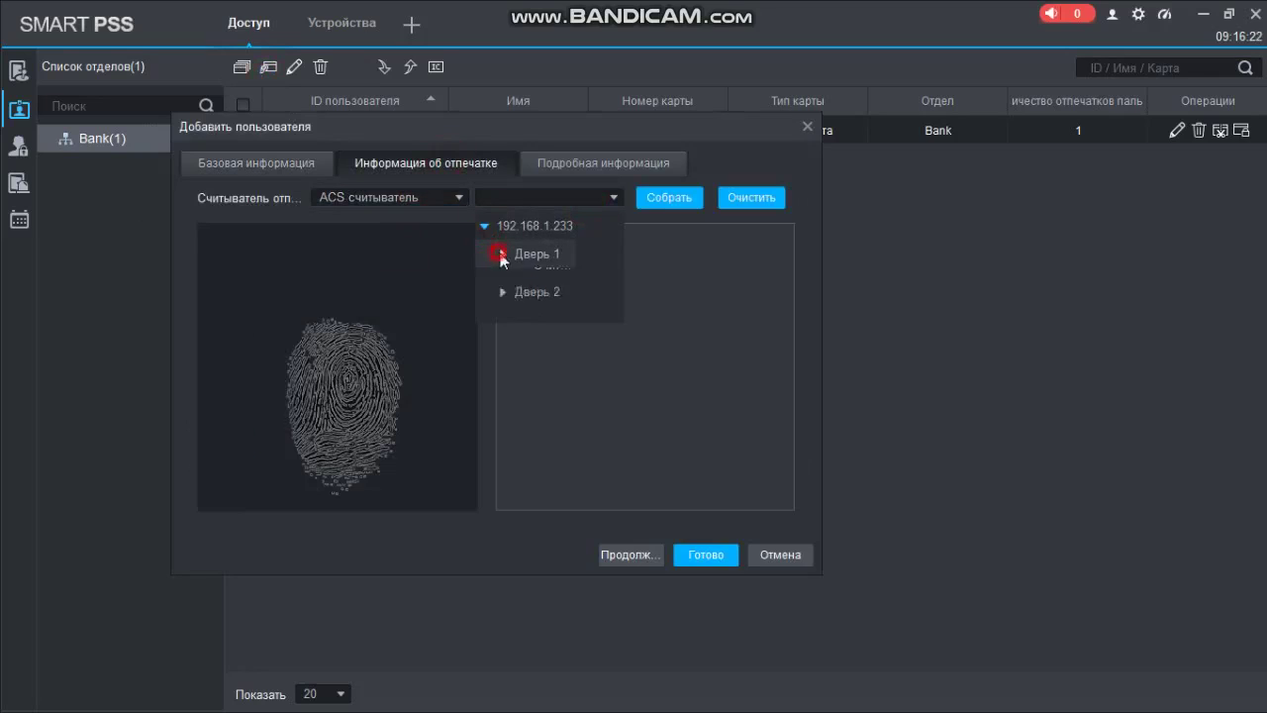
{"action": "left_click", "coordinate": [539, 283]}
{"action": "left_click", "coordinate": [659, 201]}
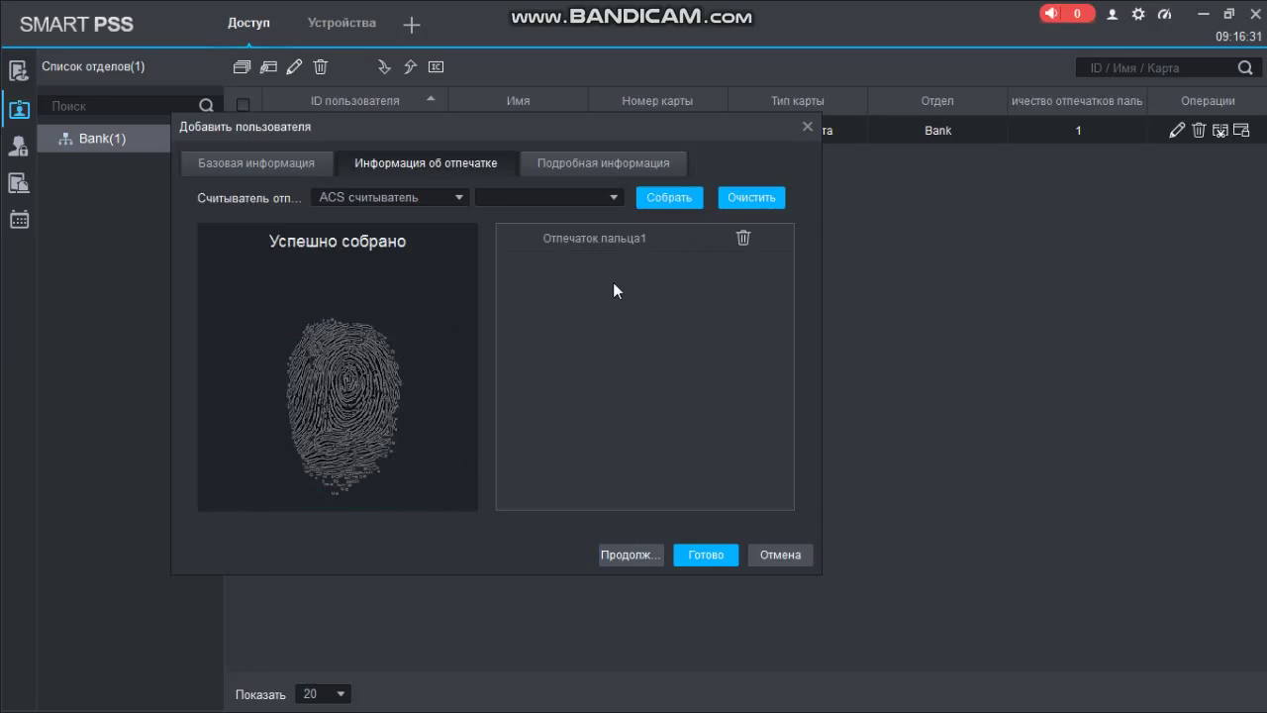
{"action": "left_click", "coordinate": [700, 553]}
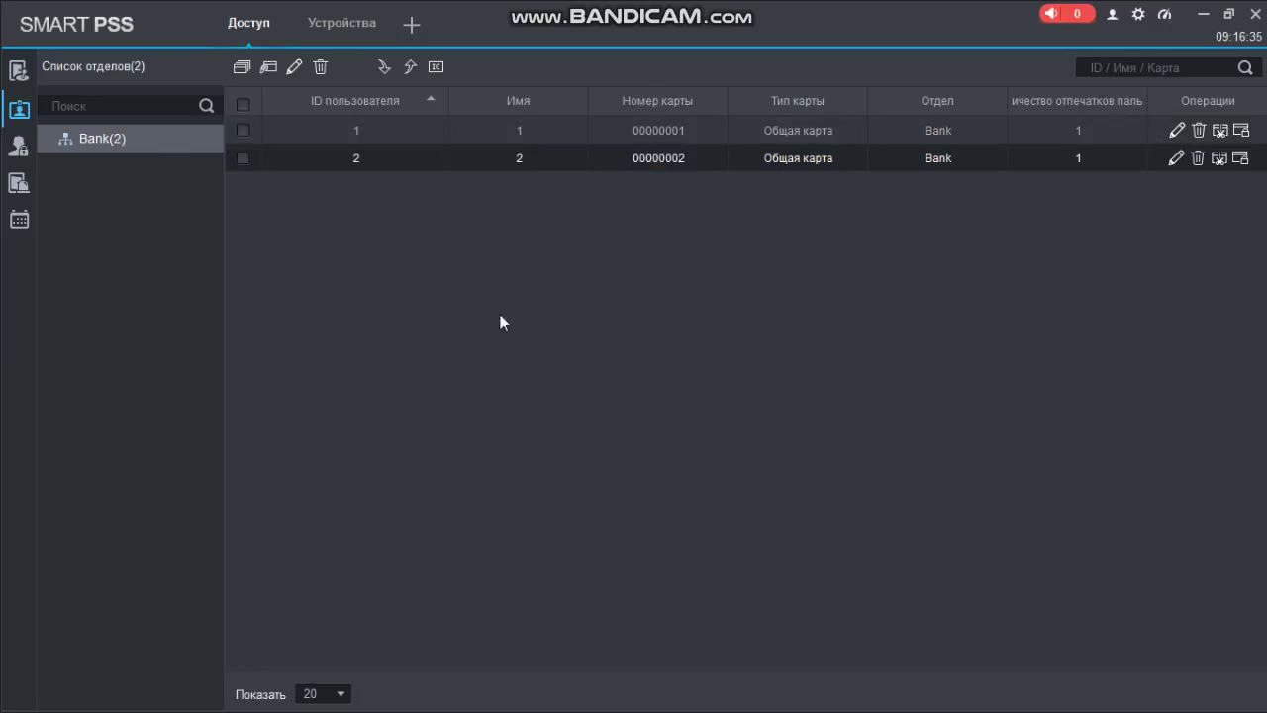
Start a new user with ID 3, name 3 and card number 3
{"action": "left_click", "coordinate": [268, 68]}
{"action": "left_click", "coordinate": [358, 224]}
{"action": "type", "text": "3"}
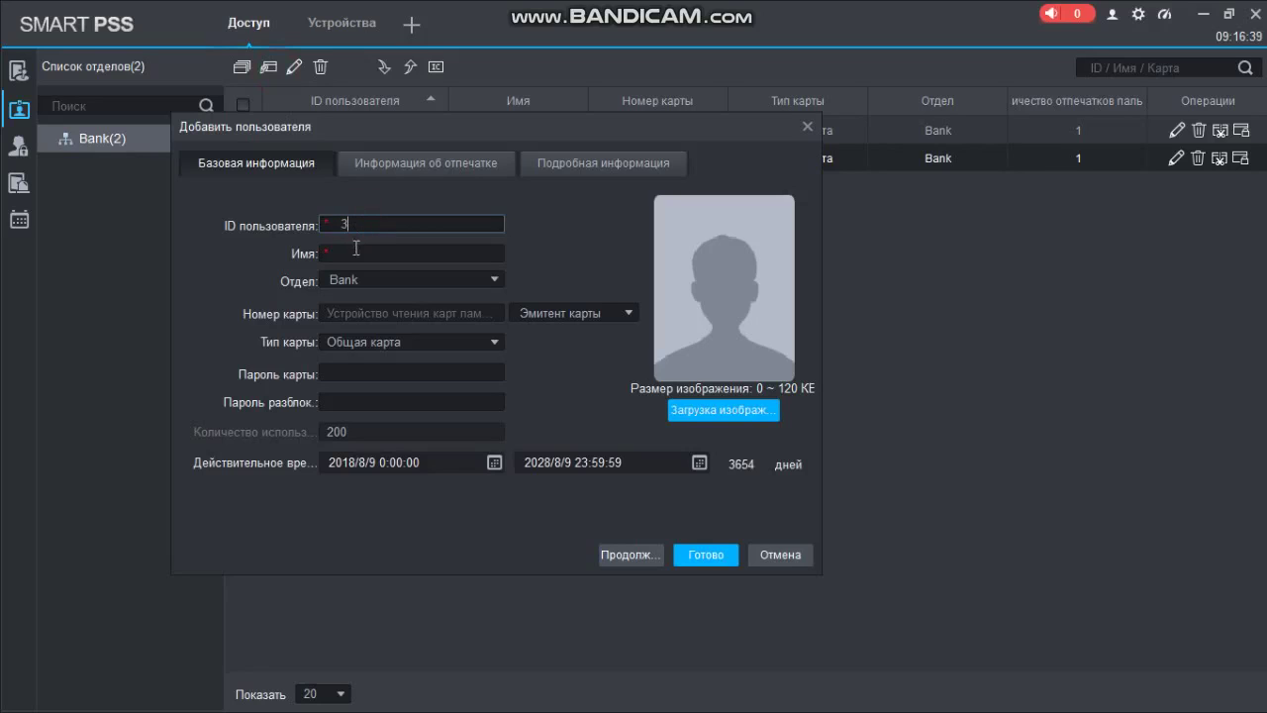
{"action": "left_click", "coordinate": [356, 251]}
{"action": "type", "text": "3"}
{"action": "left_click", "coordinate": [374, 310]}
{"action": "type", "text": "3"}
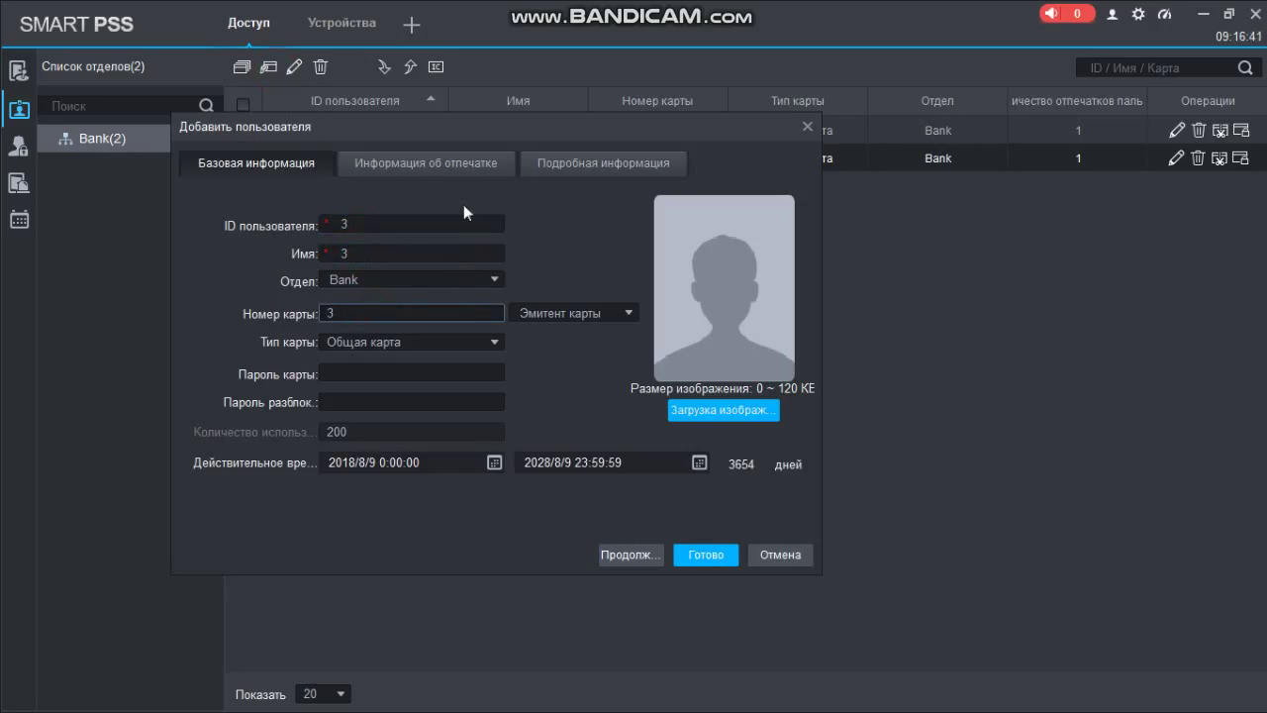
Enroll a fingerprint via Считыватель1 on Дверь 1 and save user 3
{"action": "left_click", "coordinate": [422, 168]}
{"action": "left_click", "coordinate": [399, 198]}
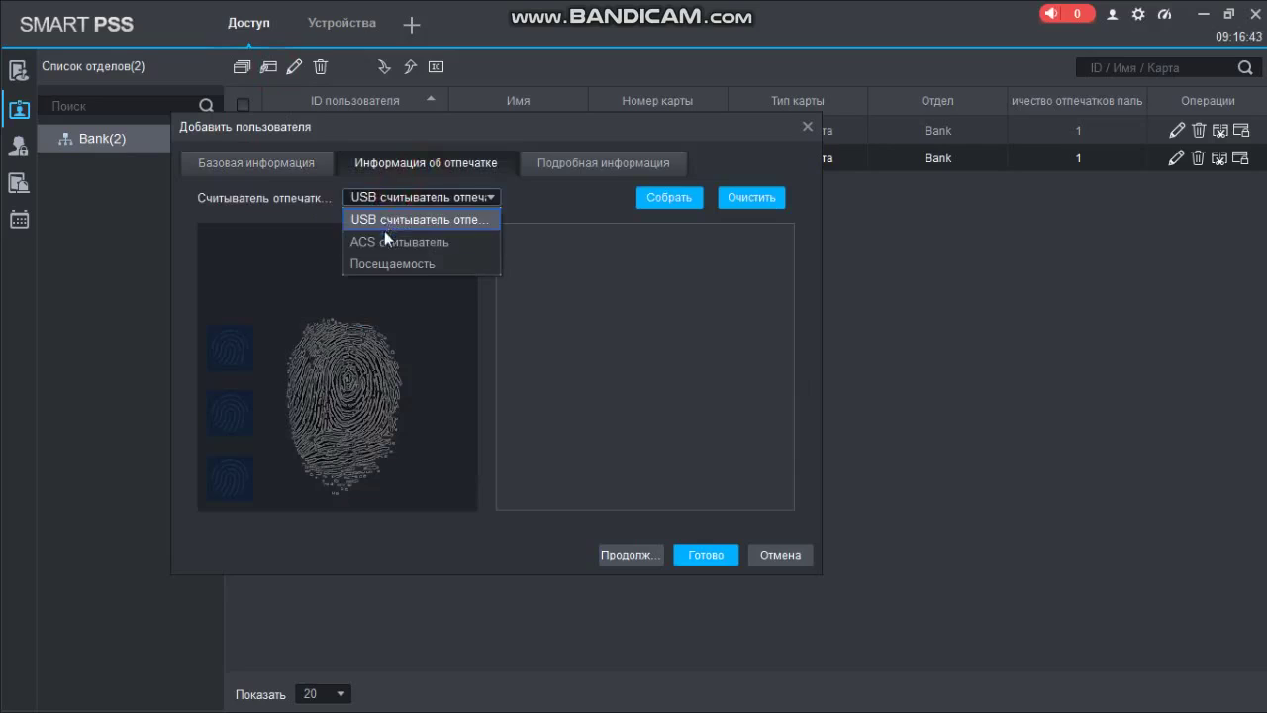
{"action": "left_click", "coordinate": [384, 240]}
{"action": "left_click", "coordinate": [534, 197]}
{"action": "left_click", "coordinate": [484, 226]}
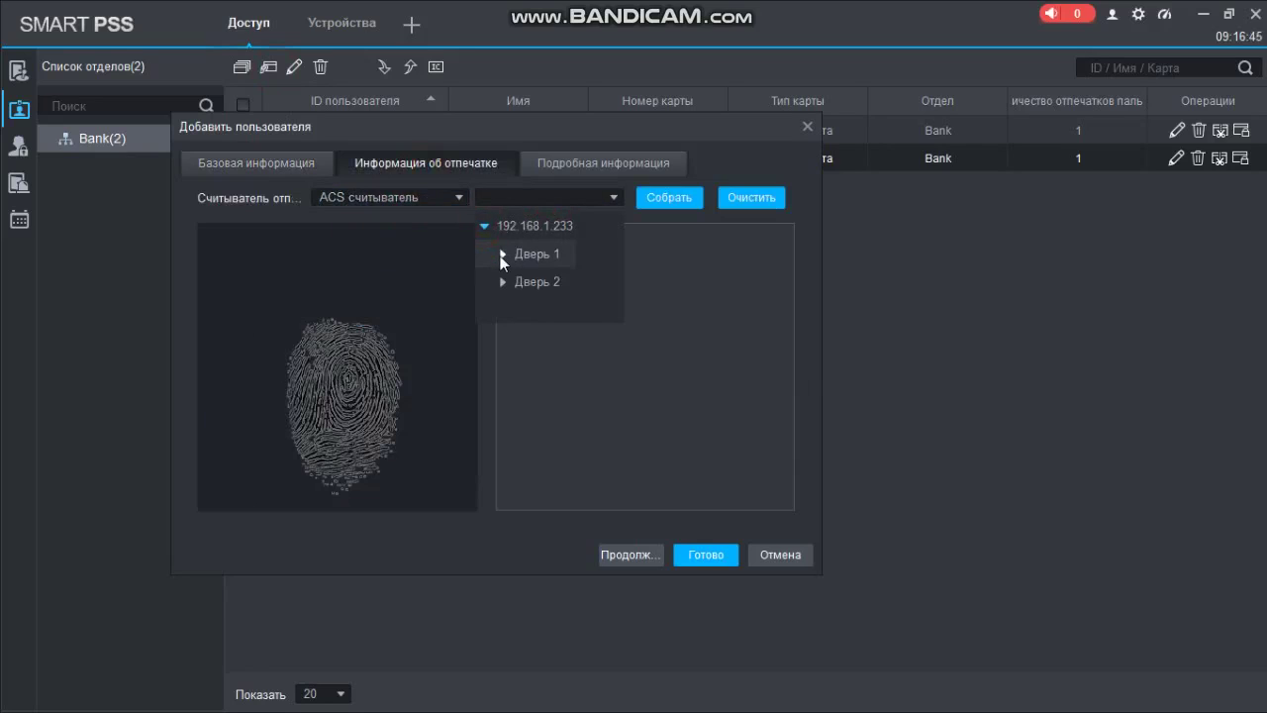
{"action": "left_click", "coordinate": [502, 255]}
{"action": "left_click", "coordinate": [550, 285]}
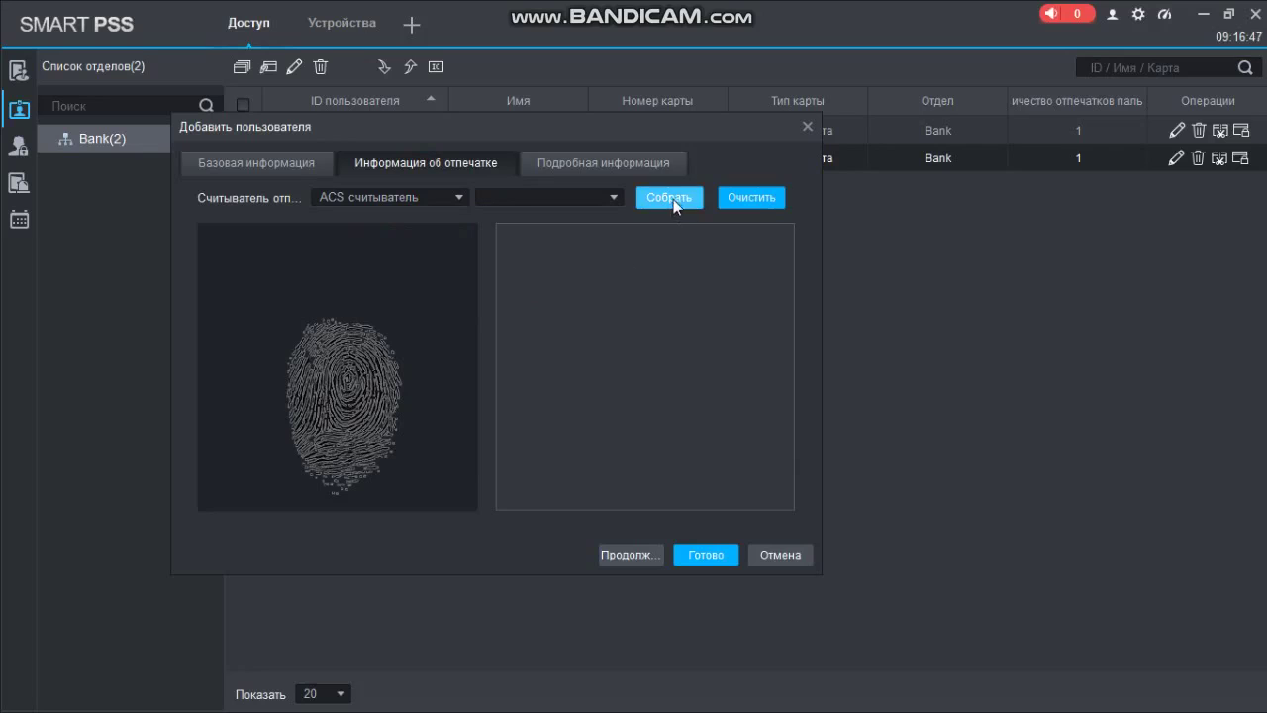
{"action": "left_click", "coordinate": [671, 198]}
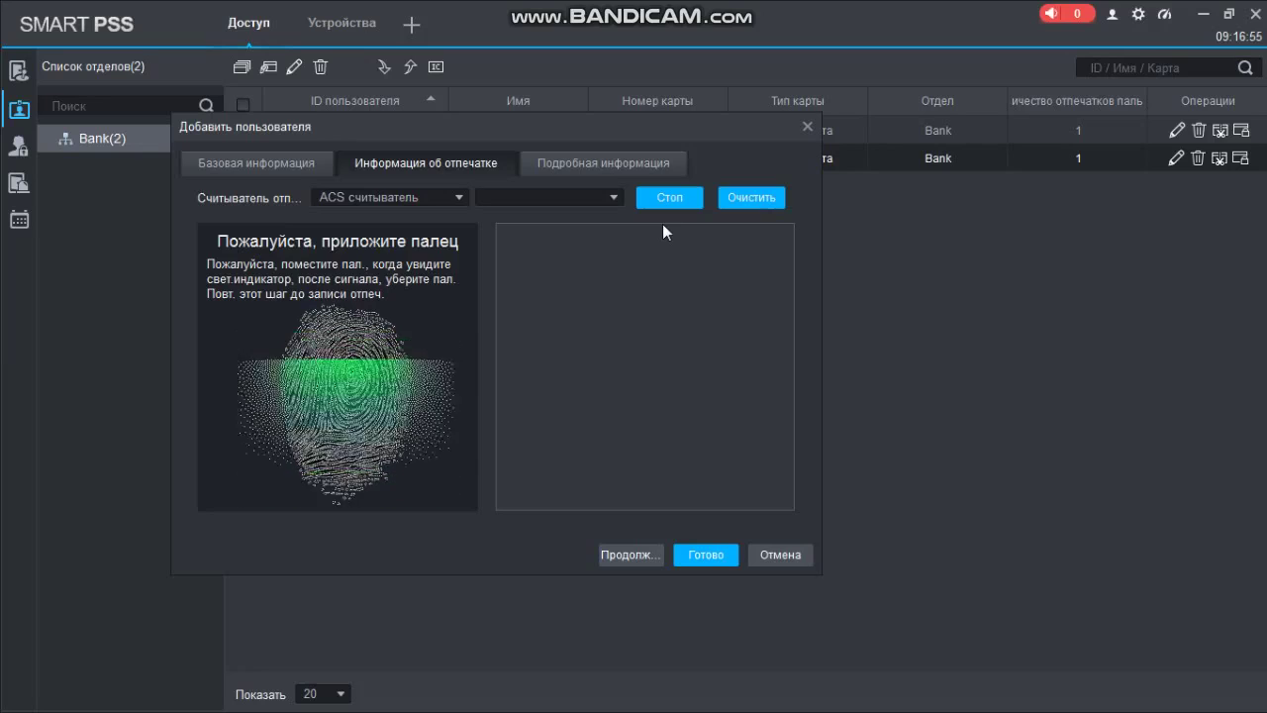
{"action": "left_click", "coordinate": [719, 554]}
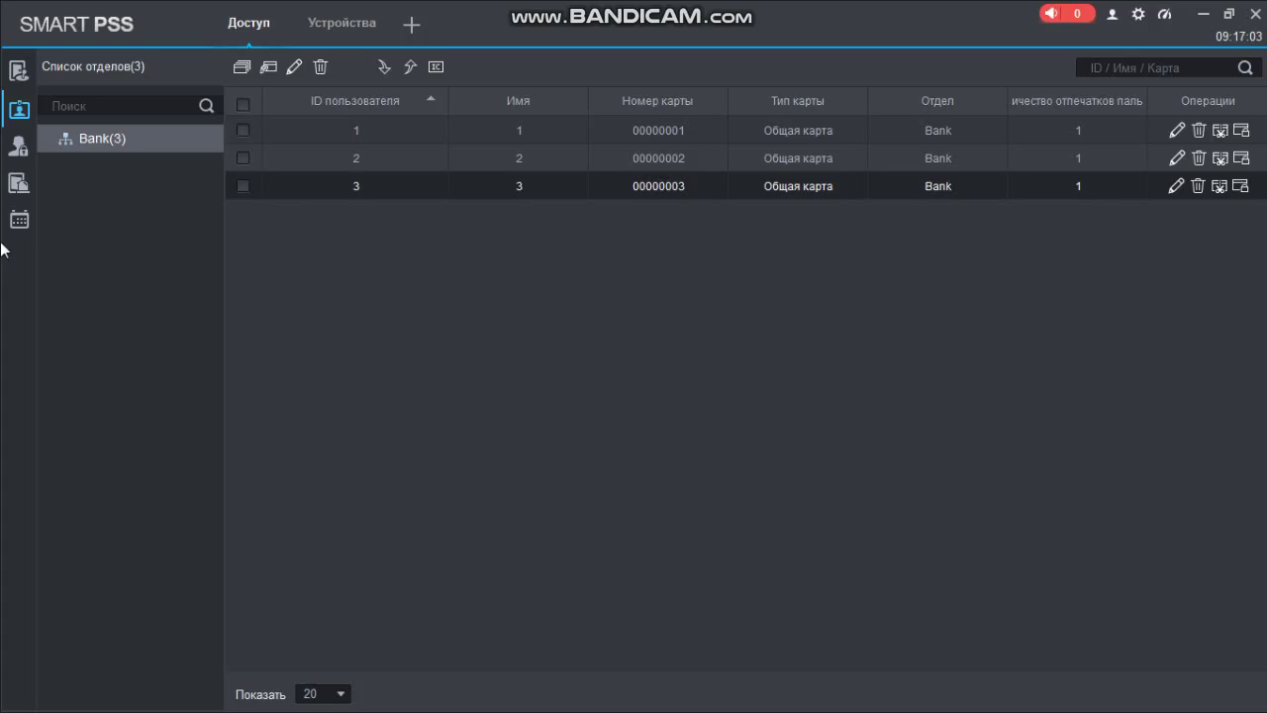
Give the Bank access level both doors of controller 192.168.1.233
{"action": "mouse_move", "coordinate": [18, 146]}
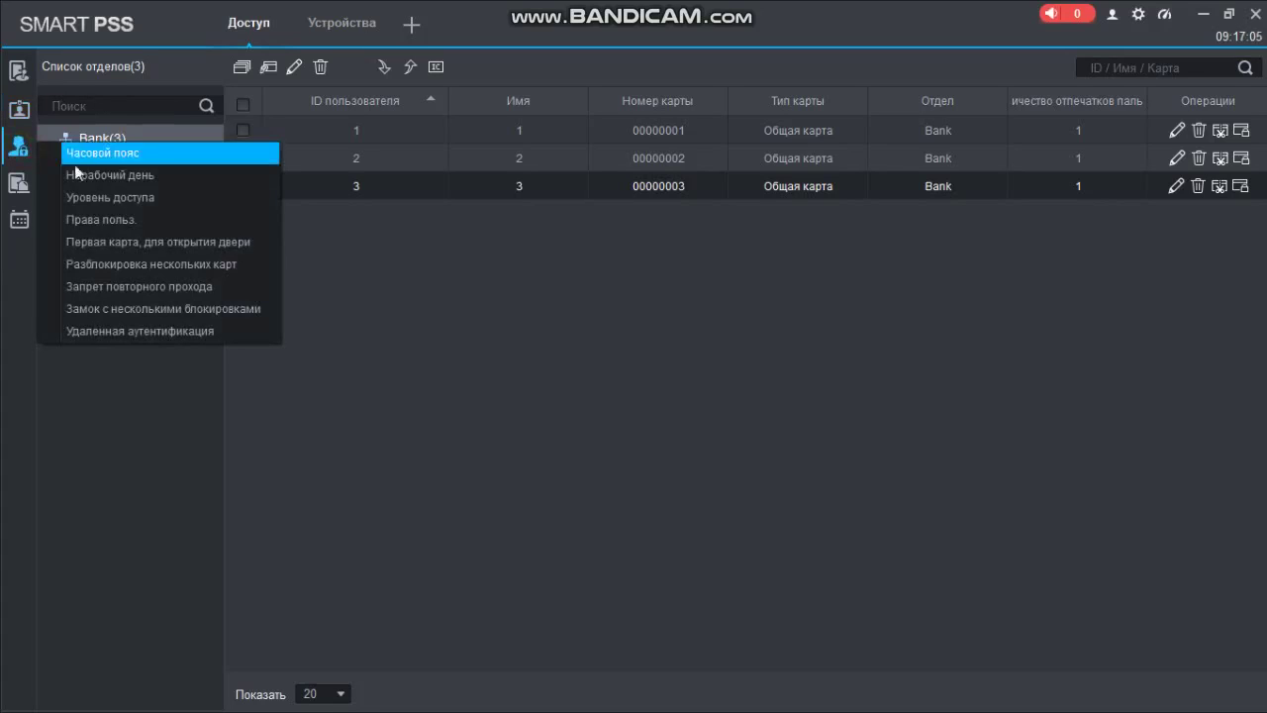
{"action": "left_click", "coordinate": [111, 204]}
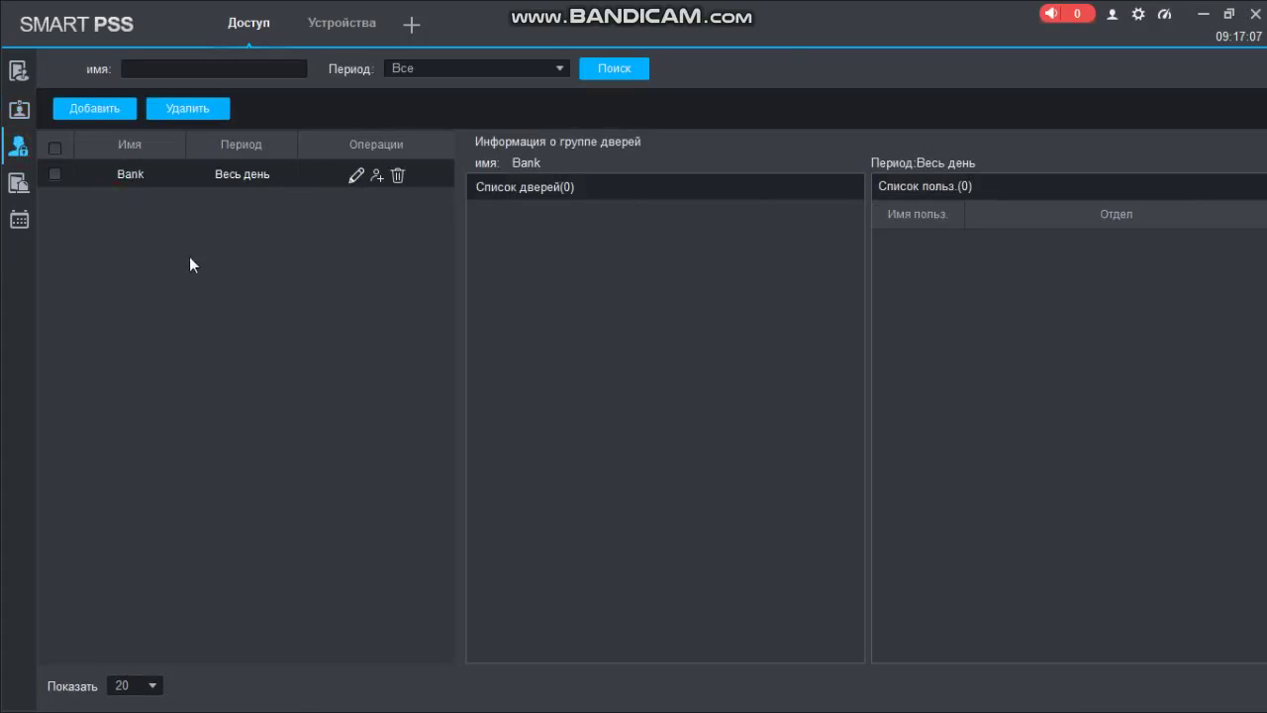
{"action": "left_click", "coordinate": [377, 175]}
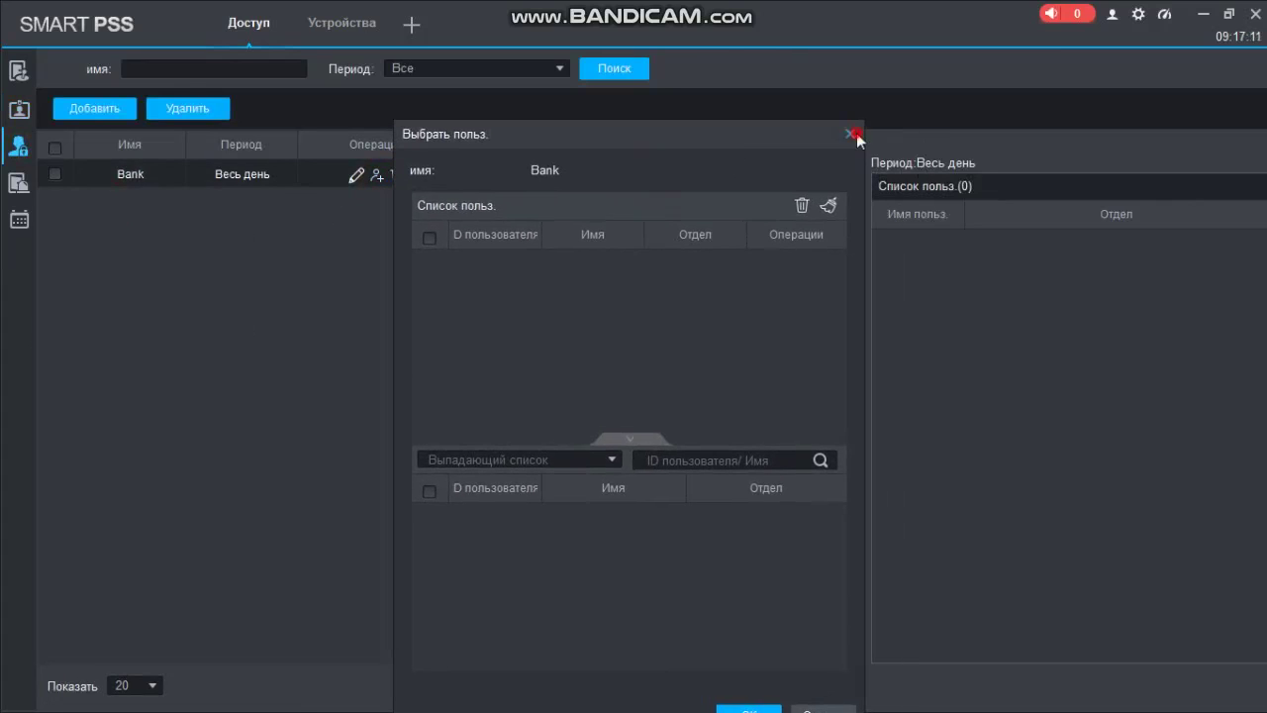
{"action": "left_click", "coordinate": [851, 133]}
{"action": "left_click", "coordinate": [356, 175]}
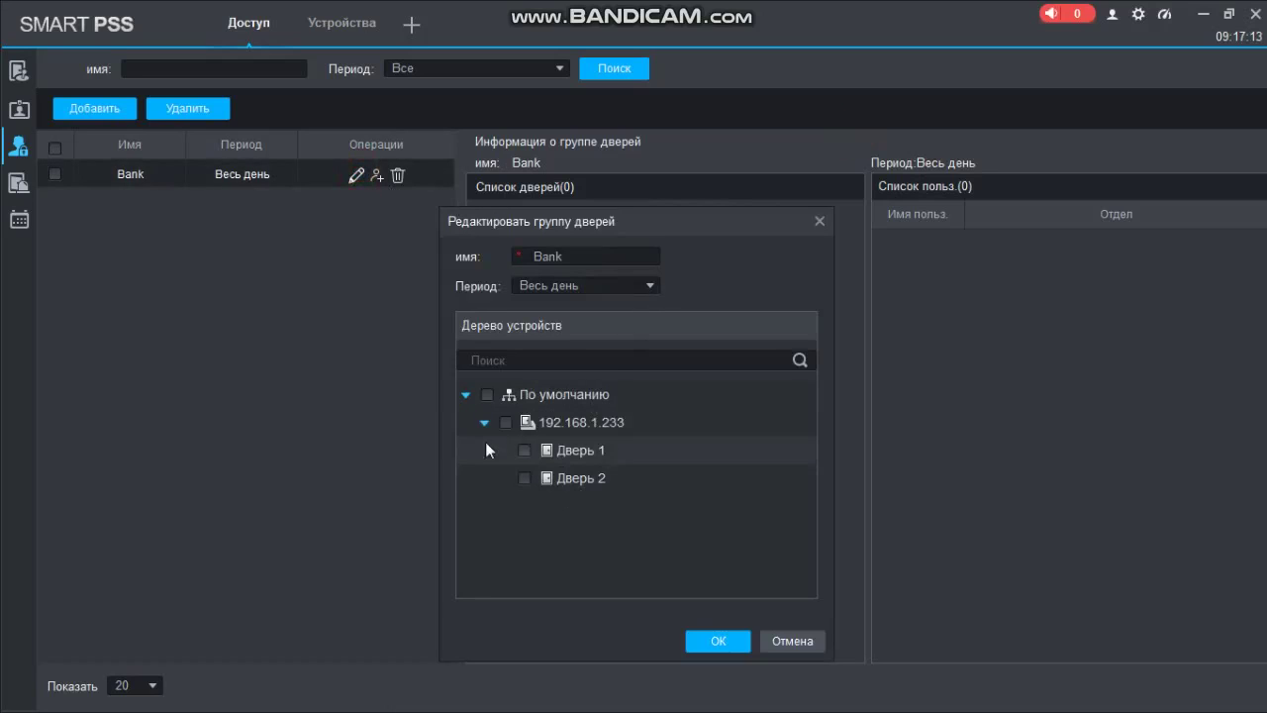
{"action": "left_click", "coordinate": [505, 423]}
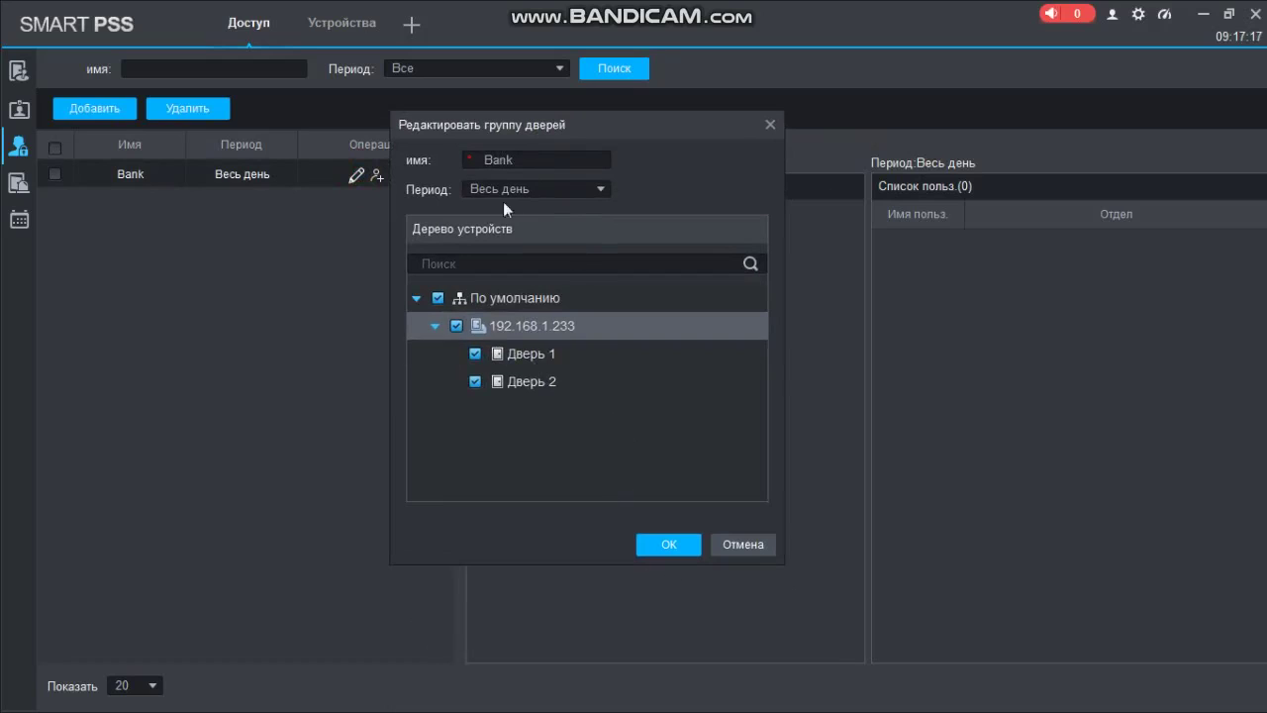
{"action": "left_click", "coordinate": [669, 546]}
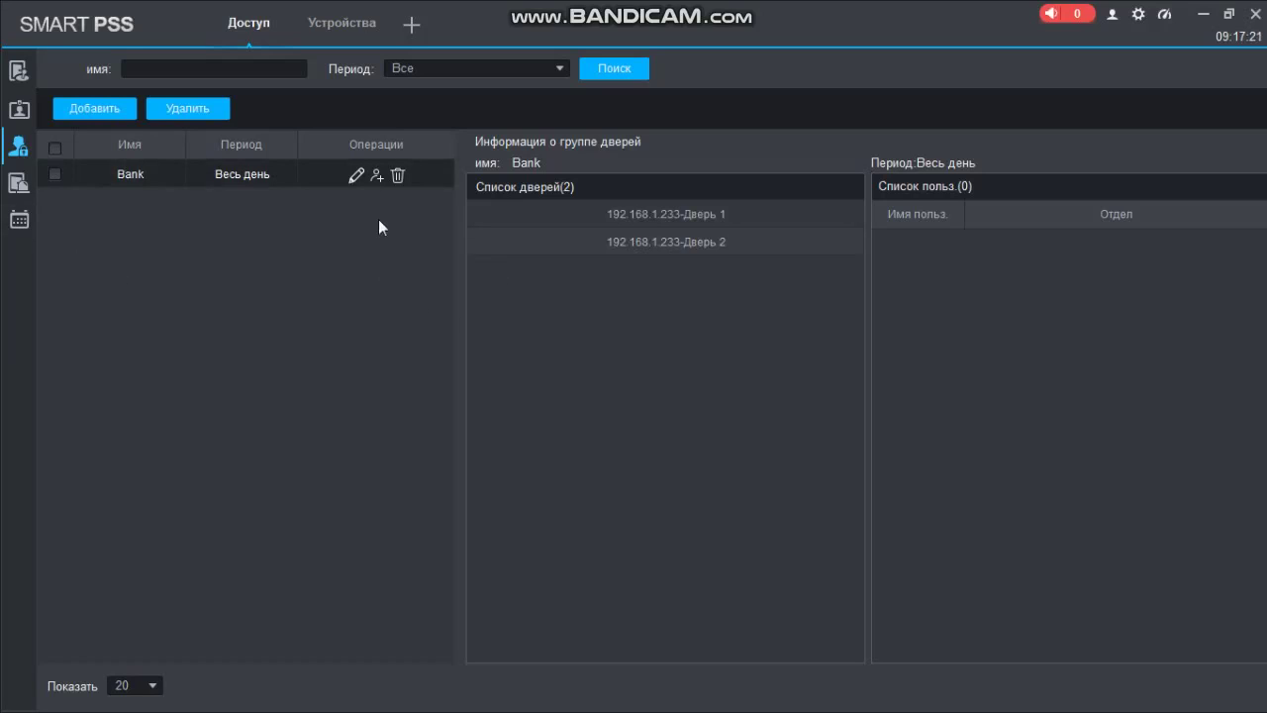
Grant the Bank access level to all three Bank department users
{"action": "left_click", "coordinate": [376, 176]}
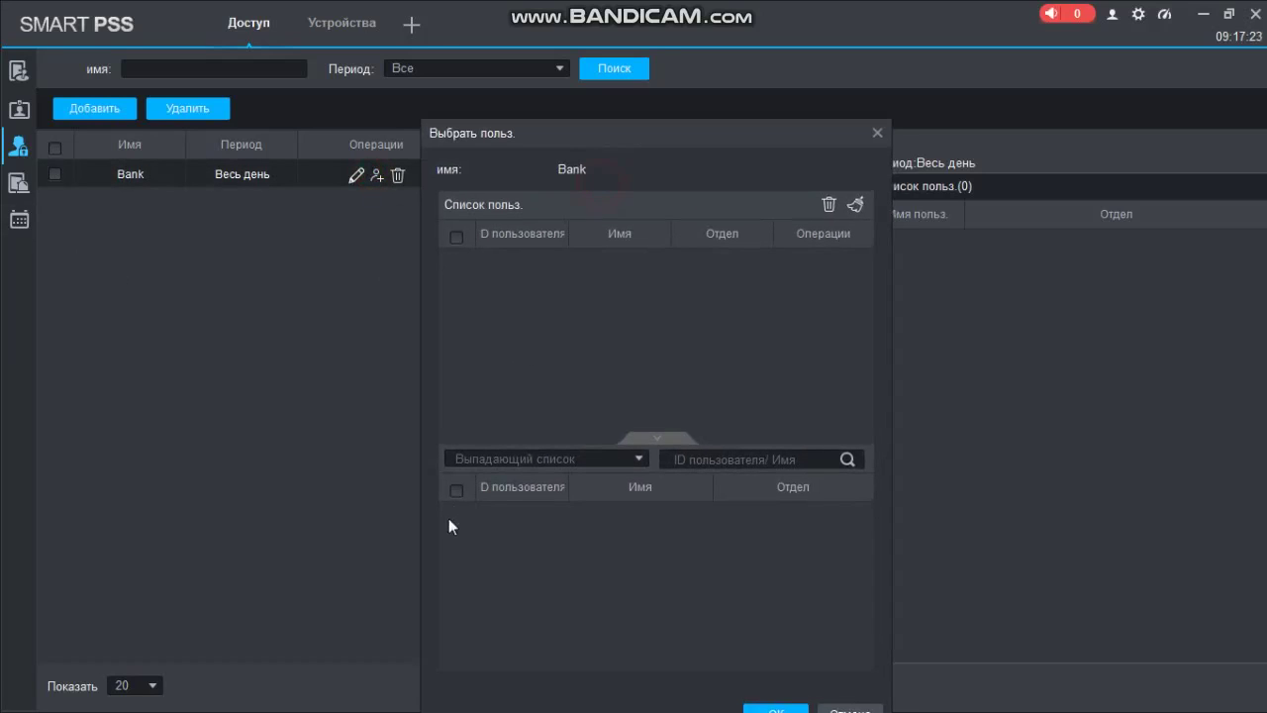
{"action": "left_click", "coordinate": [485, 458]}
{"action": "left_click", "coordinate": [485, 502]}
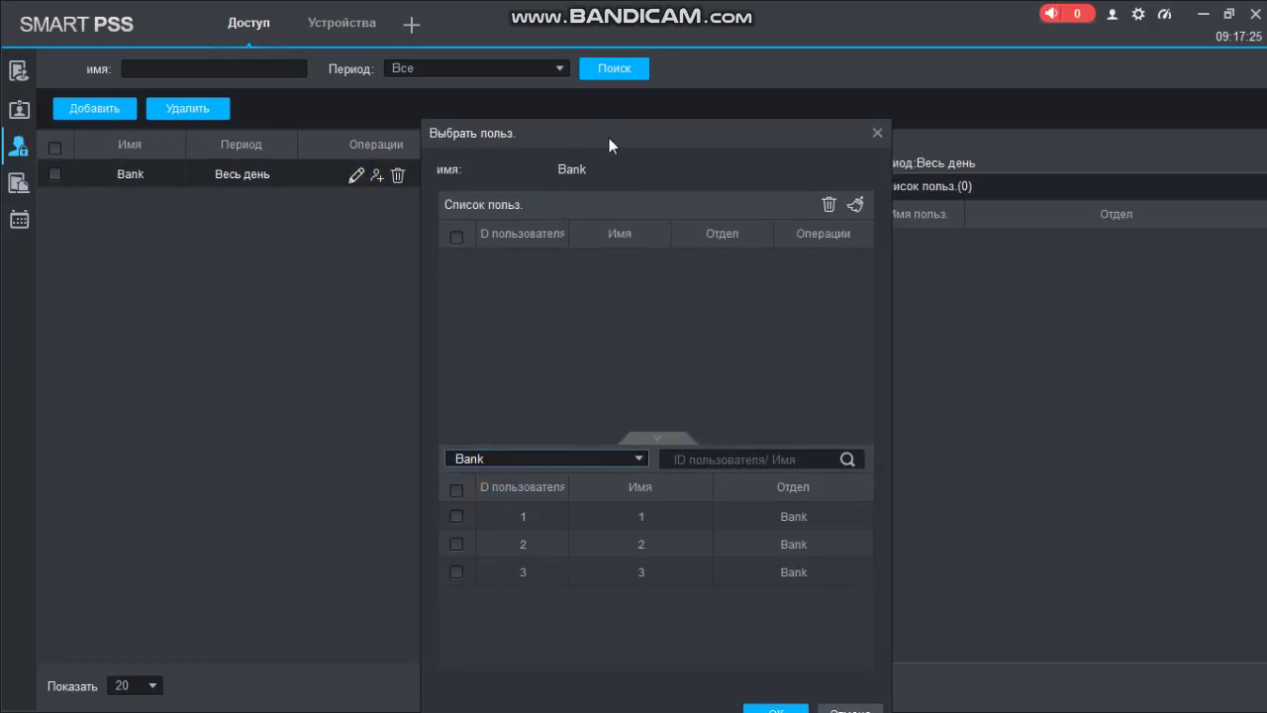
{"action": "left_click", "coordinate": [419, 453]}
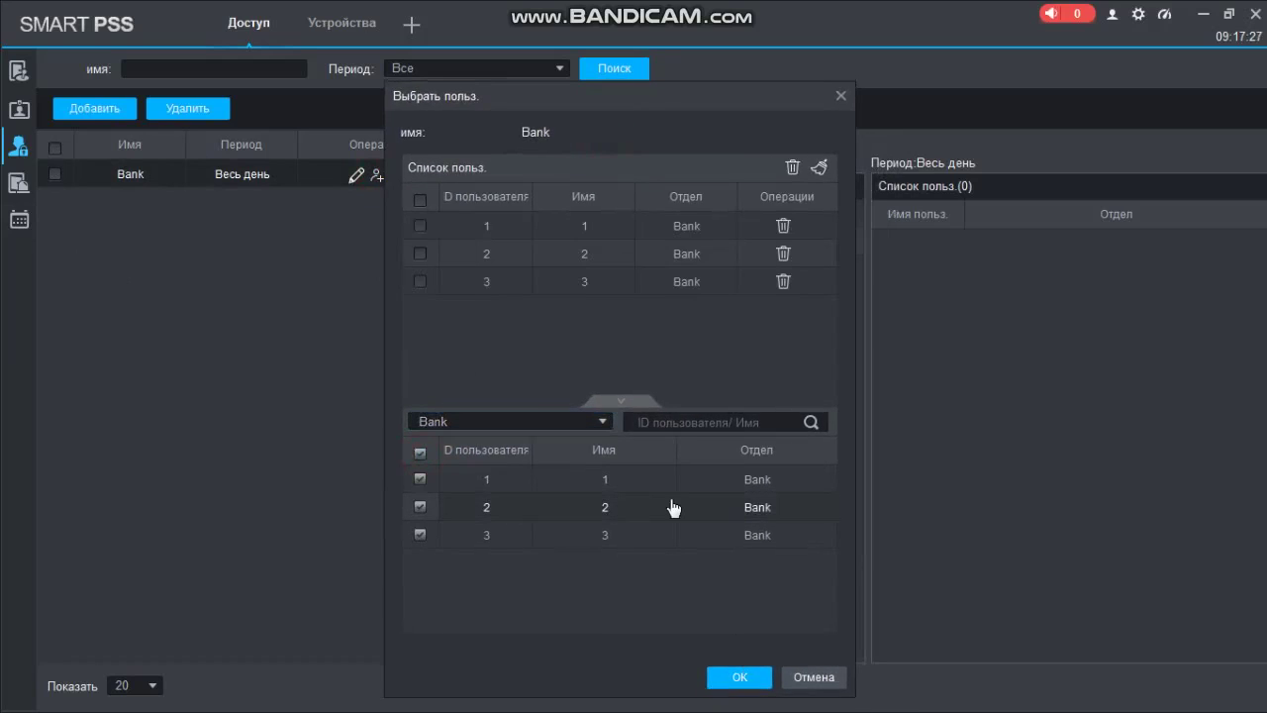
{"action": "left_click", "coordinate": [733, 675]}
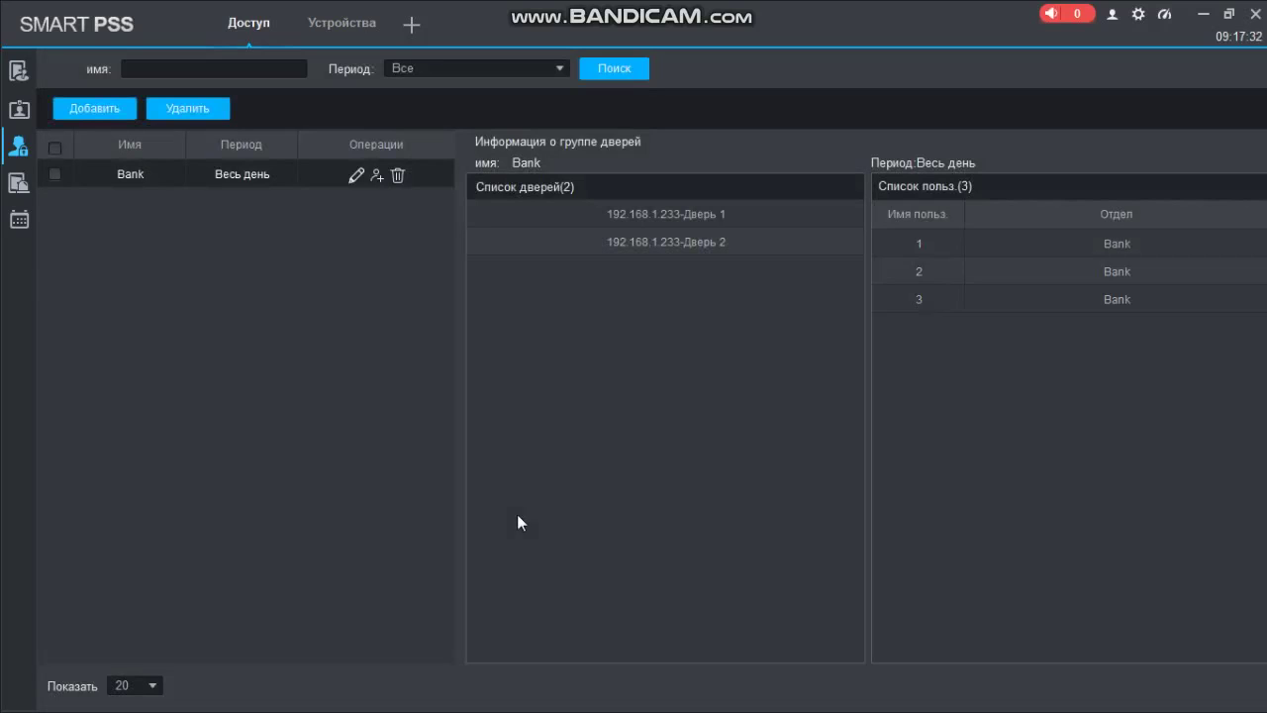
{"action": "left_click", "coordinate": [18, 71]}
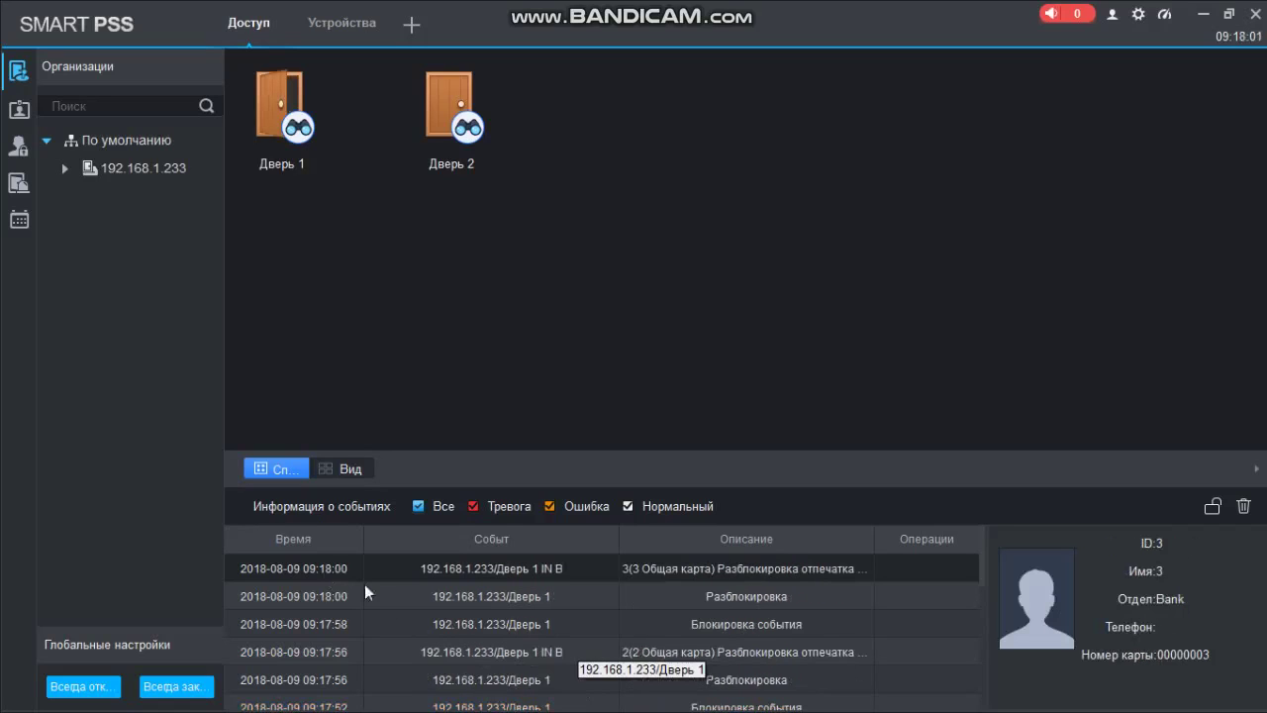
After watching Дверь 1's fingerprint unlock events, bring up the access control settings list
{"action": "left_click", "coordinate": [18, 147]}
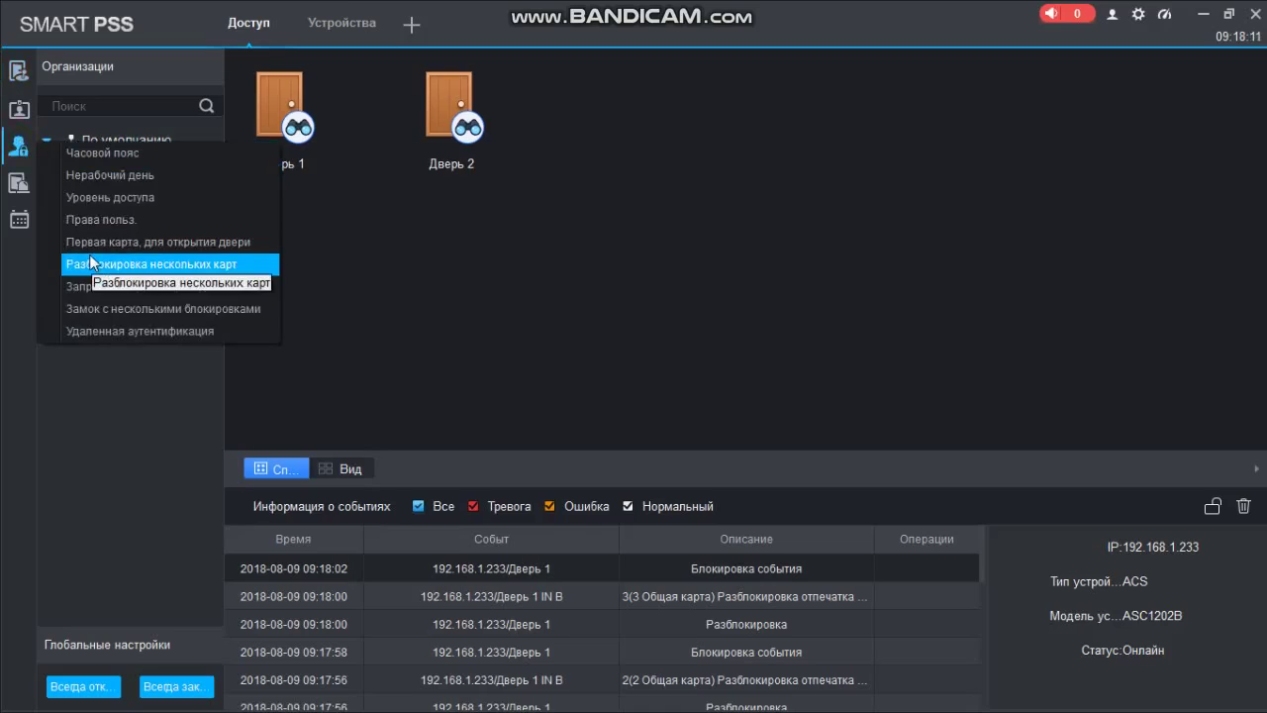
From the multi-card settings, rename user group Группа1 to Bank and add Bank users 1, 2 and 3
{"action": "left_click", "coordinate": [145, 265]}
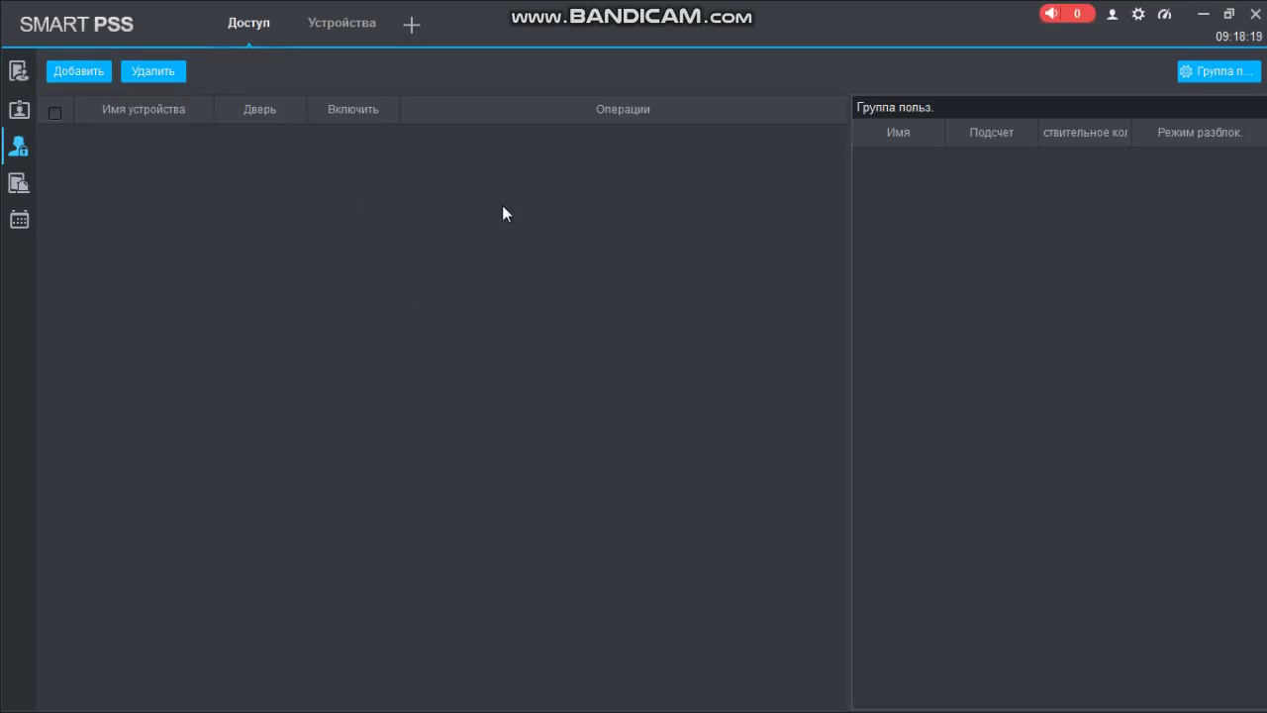
{"action": "left_click", "coordinate": [1191, 75]}
{"action": "left_click_drag", "start_coordinate": [653, 96], "coordinate": [701, 88]}
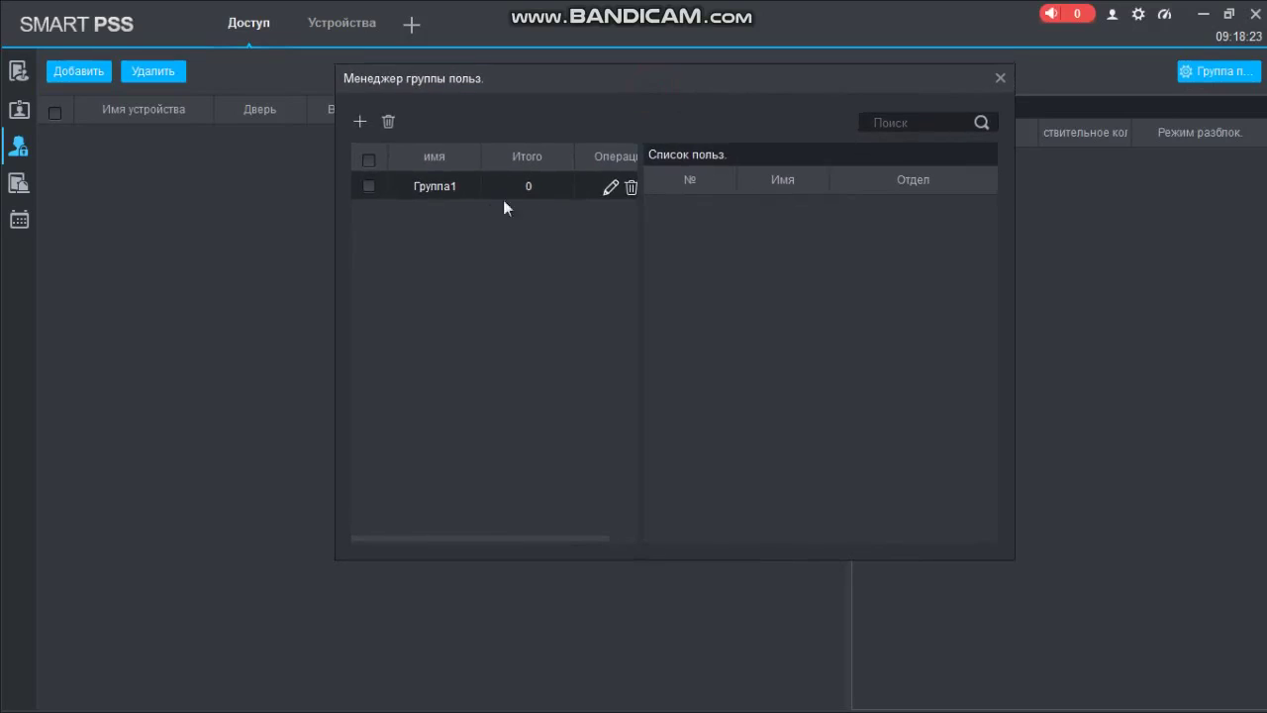
{"action": "left_click", "coordinate": [609, 187]}
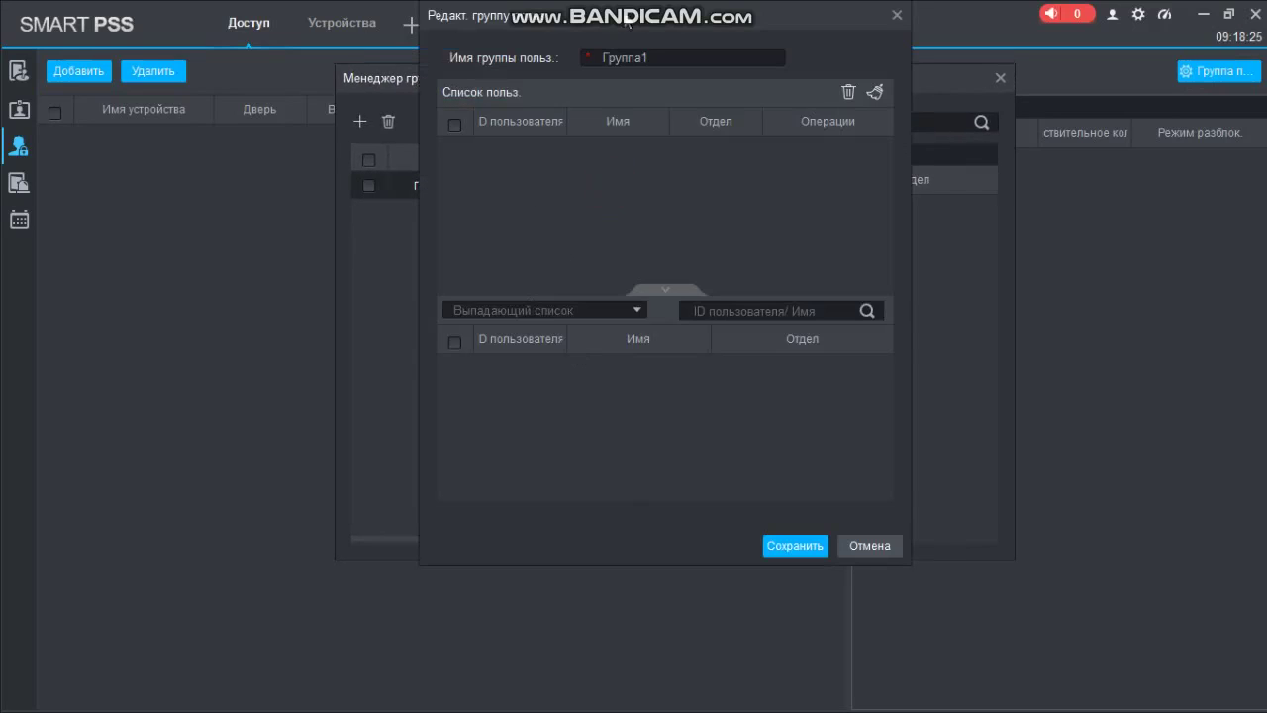
{"action": "left_click_drag", "start_coordinate": [638, 18], "coordinate": [607, 169]}
{"action": "left_click_drag", "start_coordinate": [591, 219], "coordinate": [445, 220]}
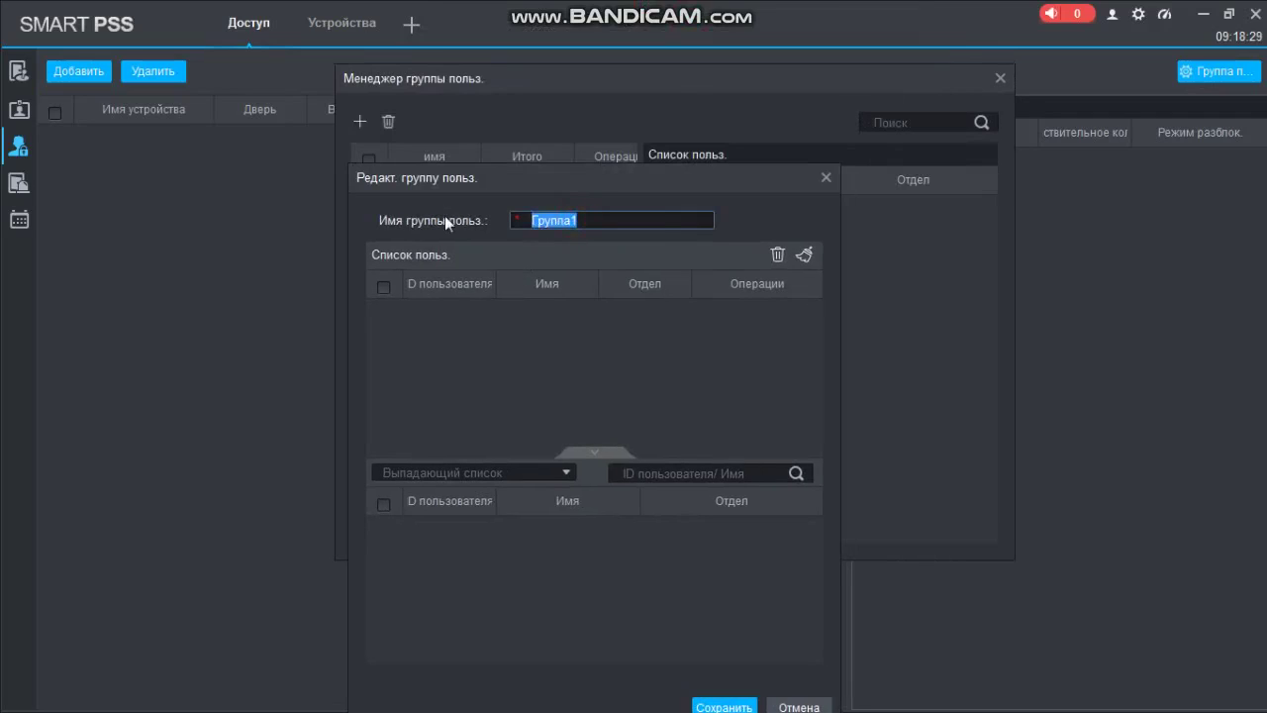
{"action": "type", "text": "Bank"}
{"action": "left_click", "coordinate": [452, 424]}
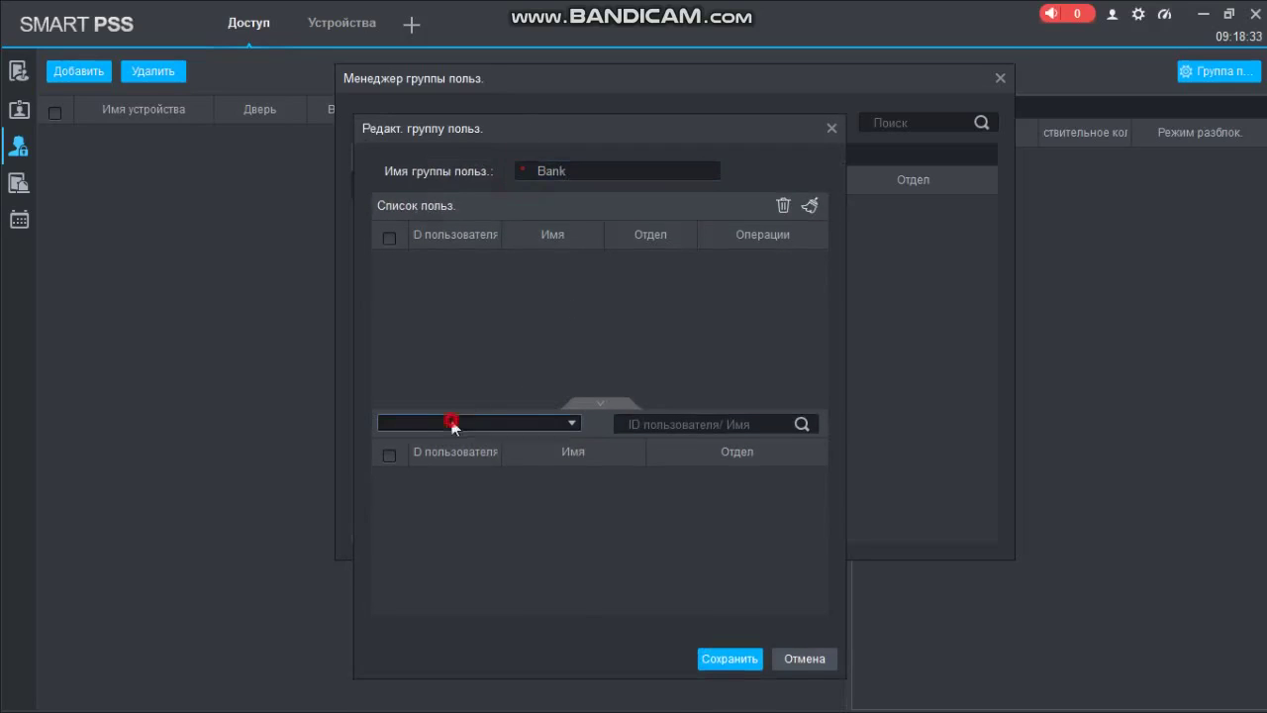
{"action": "left_click", "coordinate": [426, 463]}
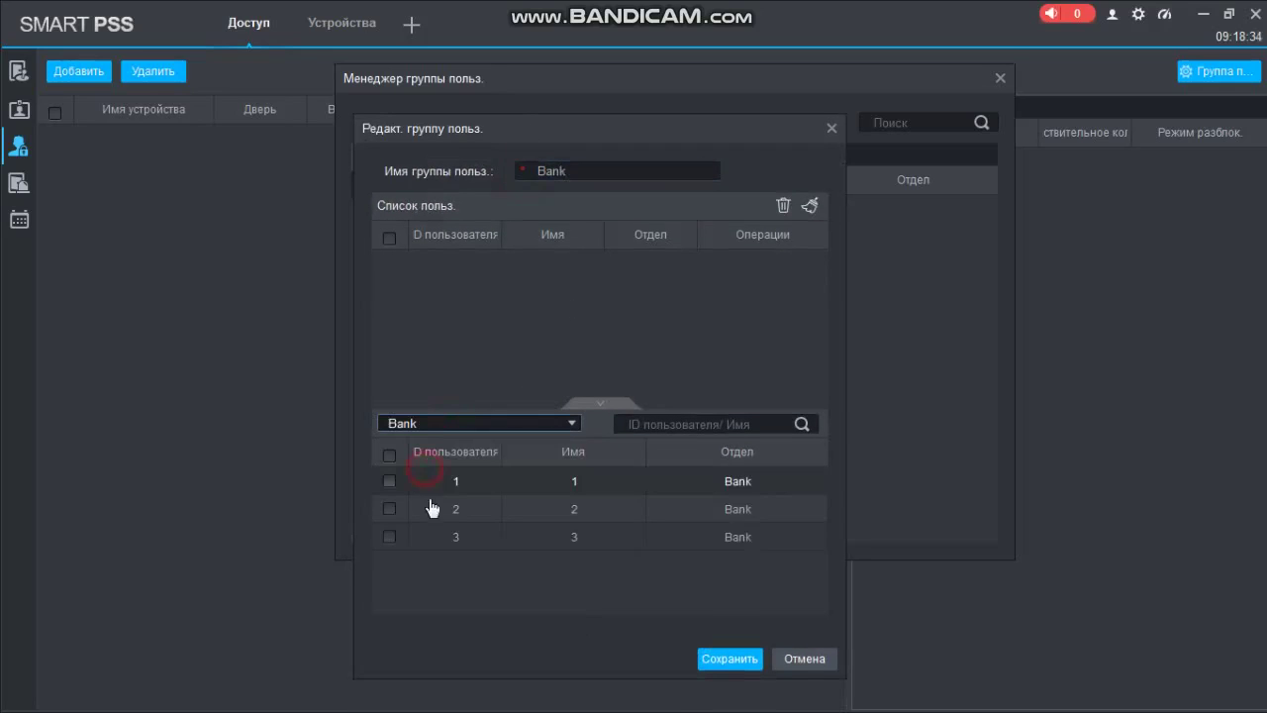
{"action": "left_click", "coordinate": [389, 456]}
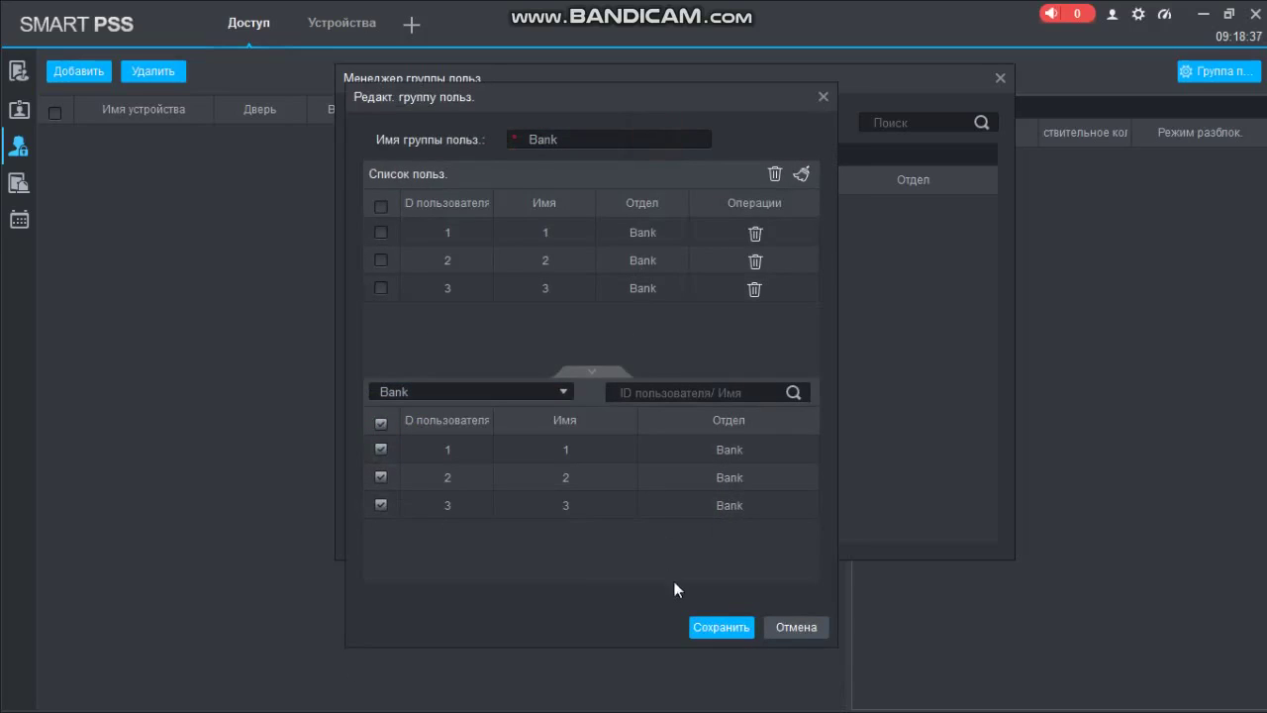
{"action": "left_click", "coordinate": [709, 628]}
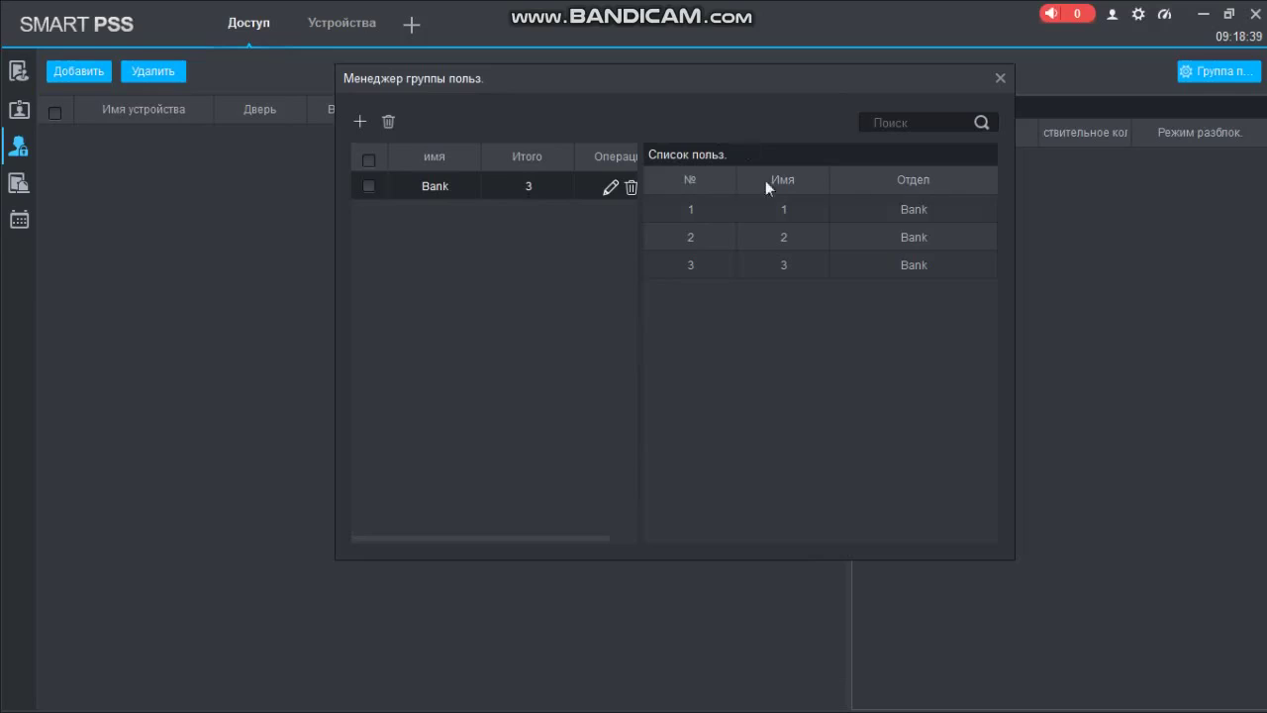
{"action": "left_click", "coordinate": [999, 79]}
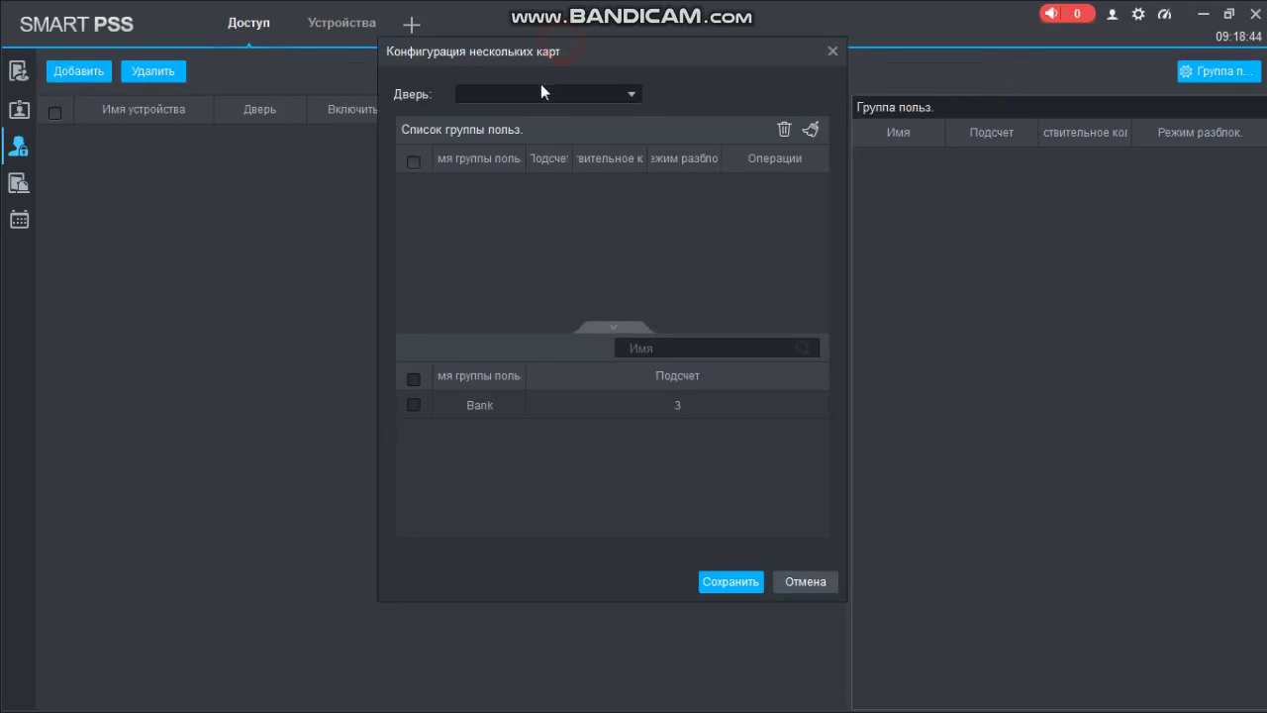
Apply a multi-card rule to Дверь 1 and add the Bank group to it
{"action": "left_click", "coordinate": [525, 103]}
{"action": "left_click", "coordinate": [525, 217]}
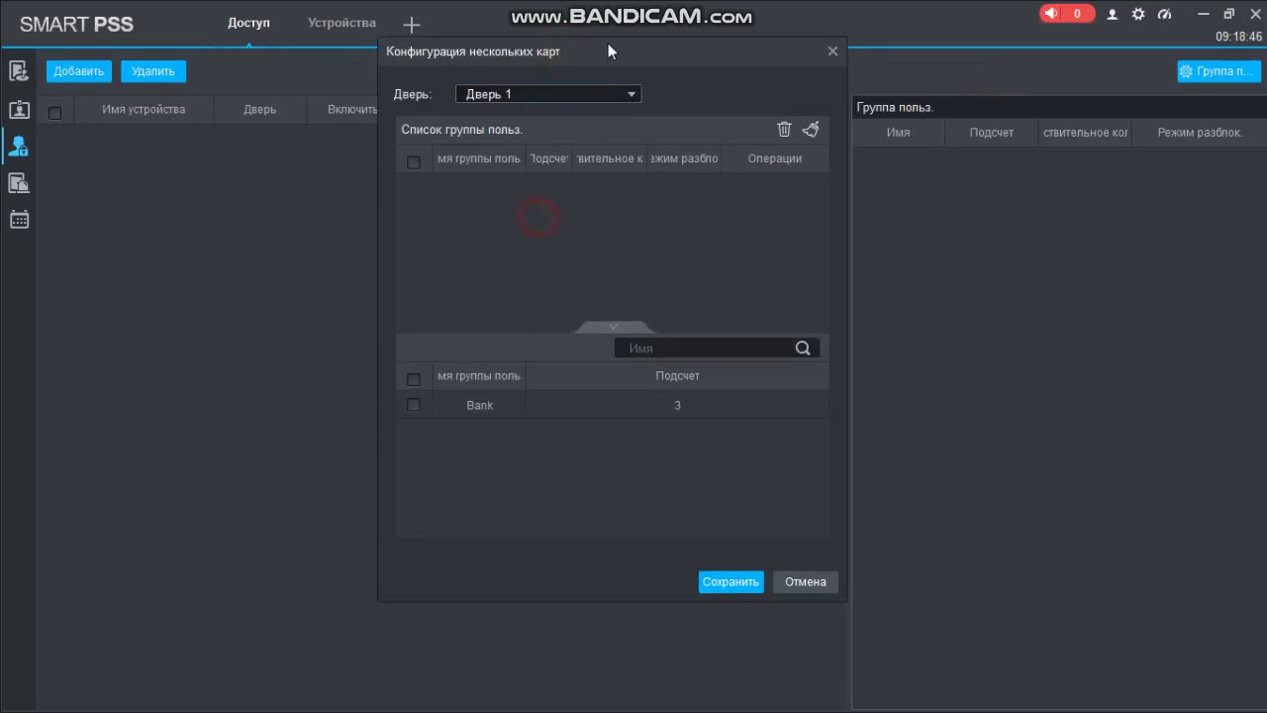
{"action": "left_click_drag", "start_coordinate": [630, 60], "coordinate": [550, 52]}
{"action": "left_click", "coordinate": [348, 400]}
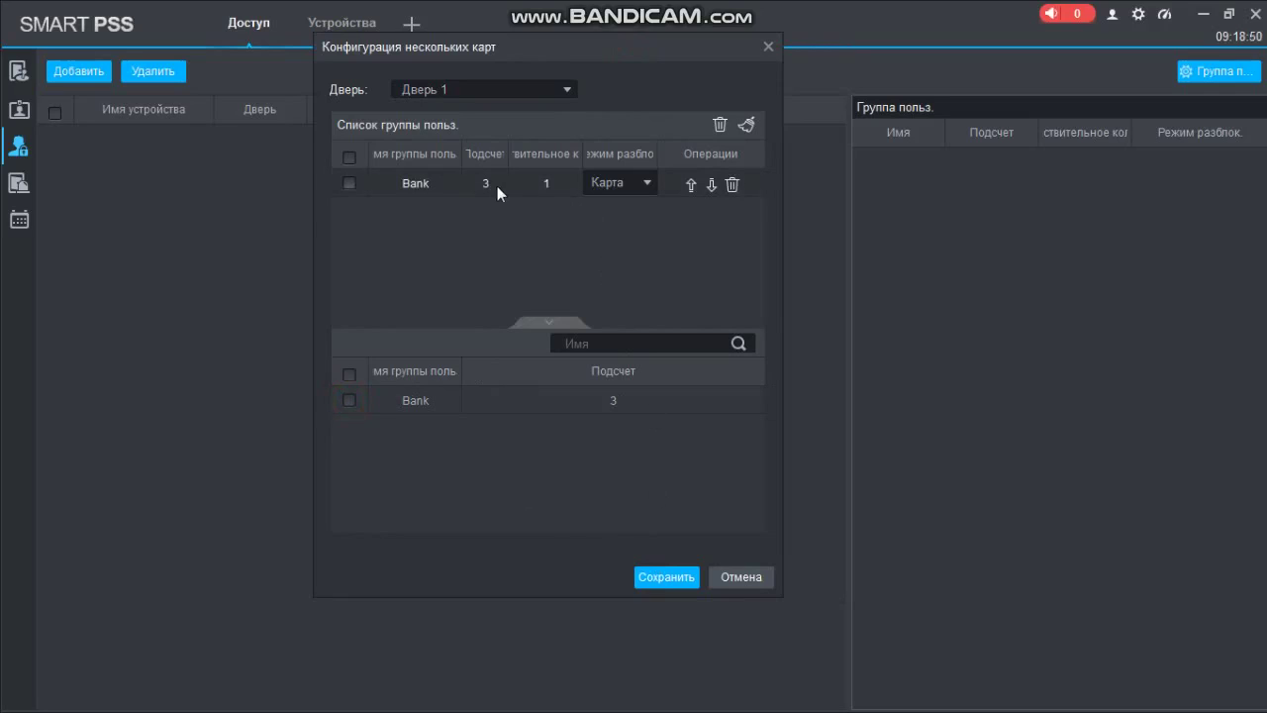
Require 3 Bank fingerprints (Отпечаток) for the rule, save it, and return to the door overview
{"action": "left_click", "coordinate": [556, 185]}
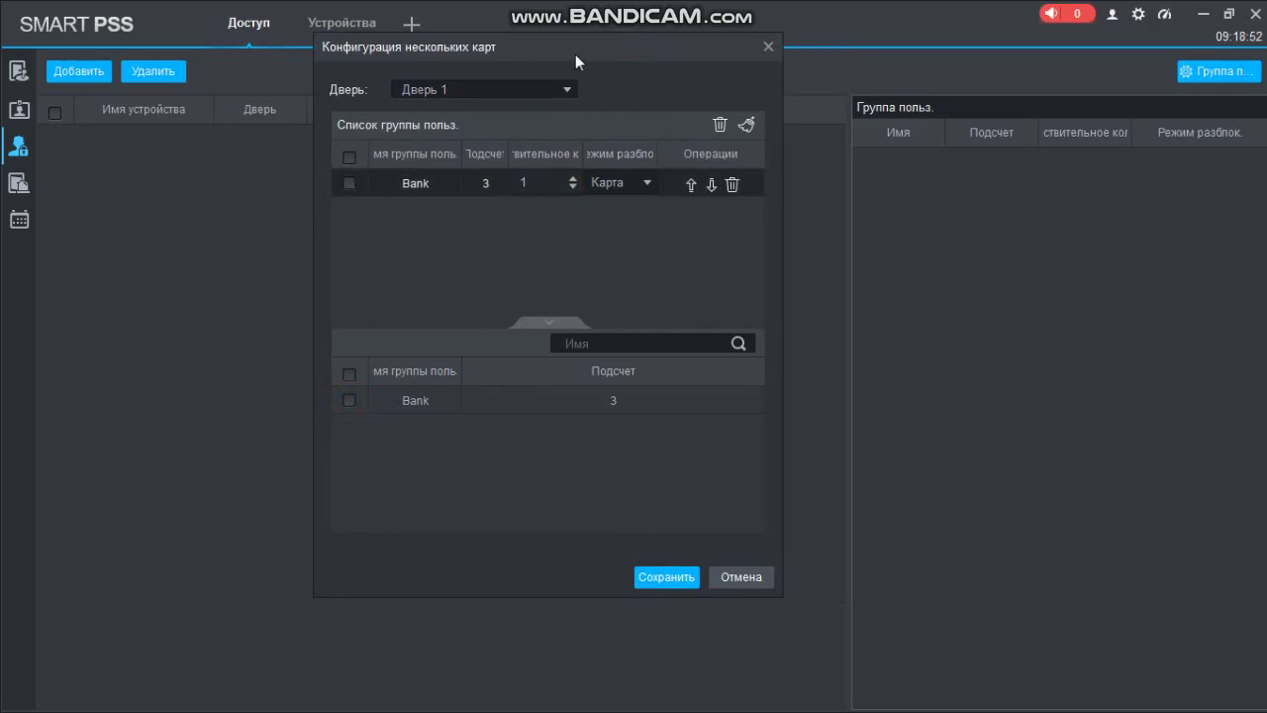
{"action": "left_click_drag", "start_coordinate": [575, 53], "coordinate": [548, 92]}
{"action": "left_click", "coordinate": [509, 217]}
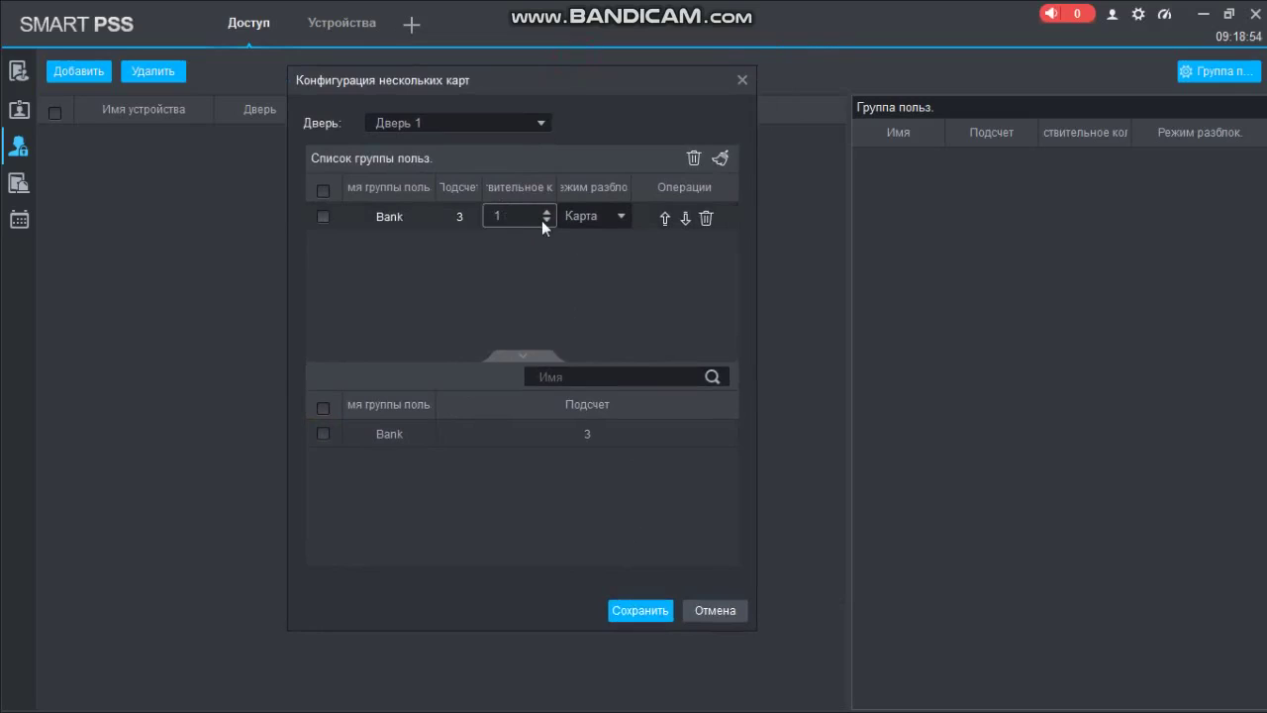
{"action": "left_click", "coordinate": [556, 216]}
{"action": "left_click", "coordinate": [591, 216]}
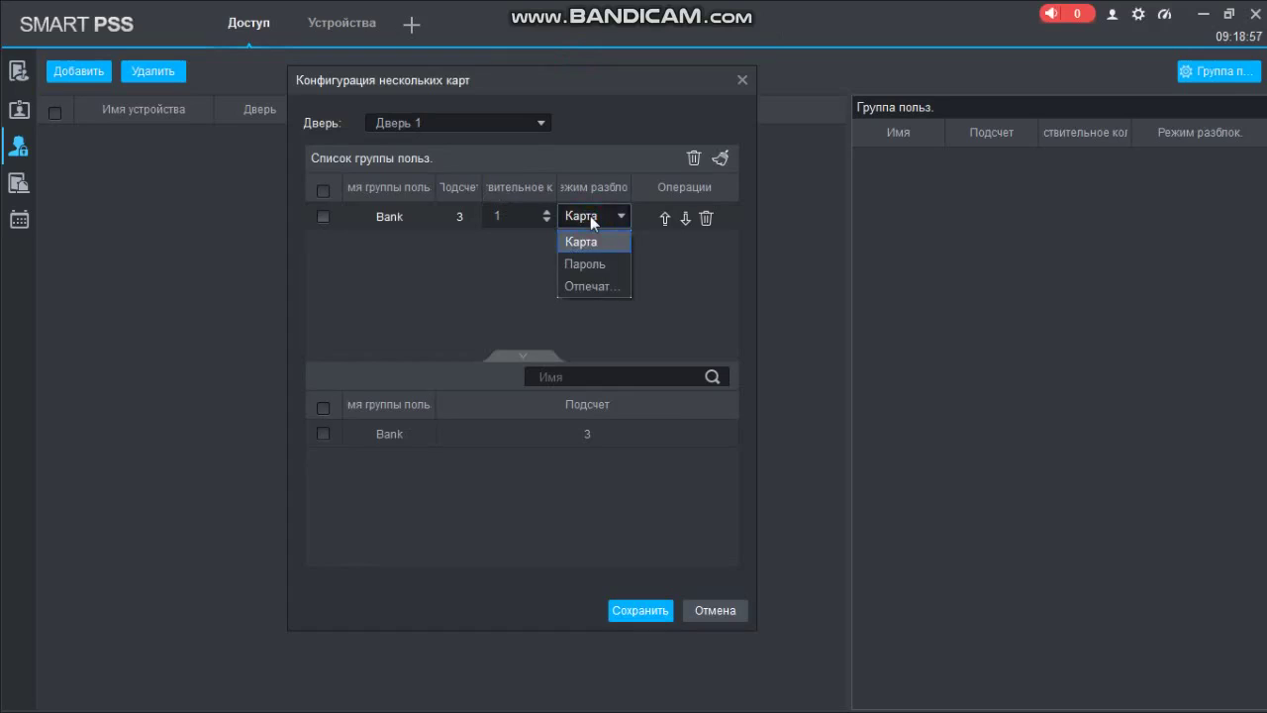
{"action": "left_click", "coordinate": [565, 85]}
{"action": "left_click", "coordinate": [545, 212]}
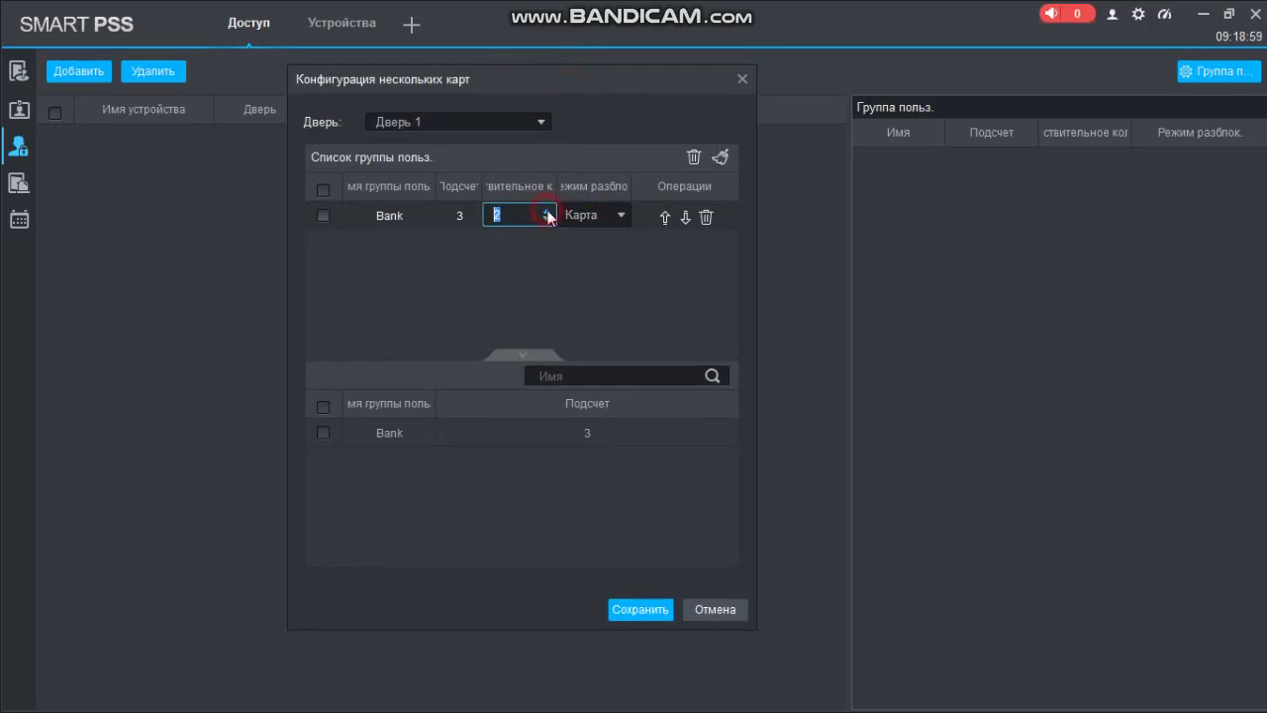
{"action": "left_click", "coordinate": [547, 212]}
{"action": "left_click", "coordinate": [585, 215]}
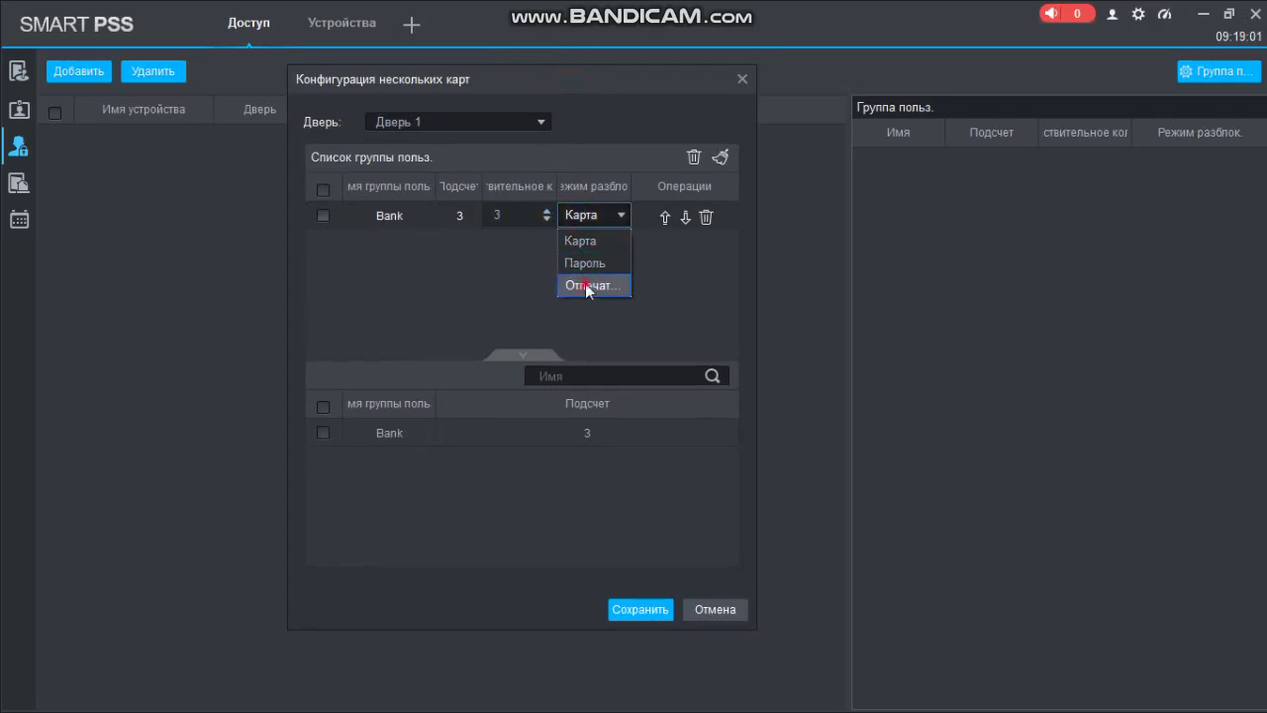
{"action": "left_click", "coordinate": [586, 285]}
{"action": "left_click_drag", "start_coordinate": [563, 84], "coordinate": [533, 60]}
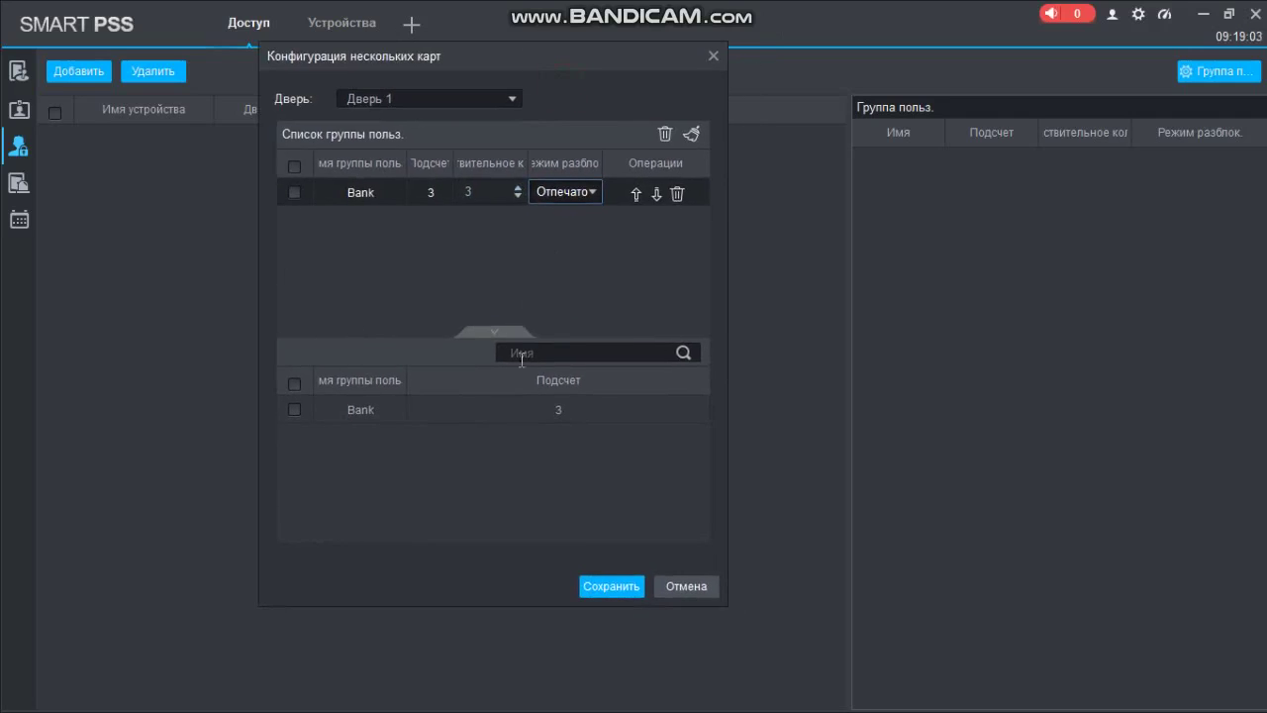
{"action": "left_click", "coordinate": [295, 409]}
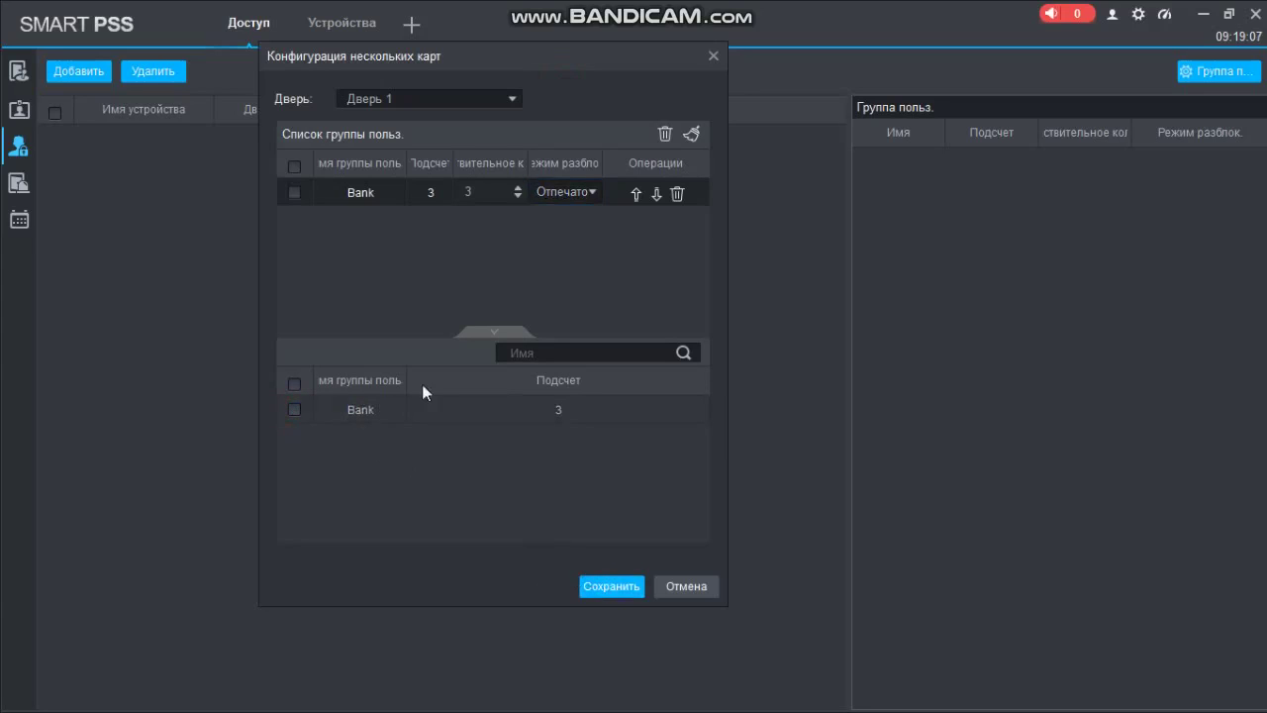
{"action": "left_click", "coordinate": [598, 586]}
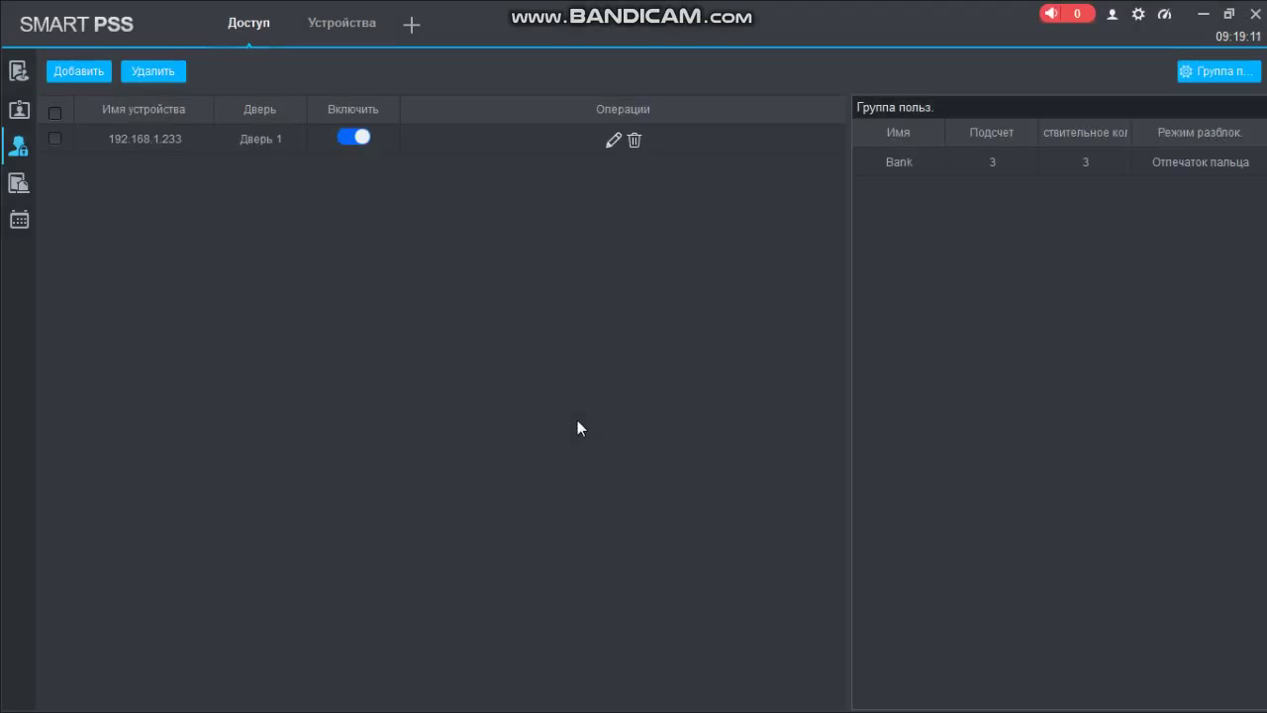
{"action": "left_click", "coordinate": [19, 182]}
{"action": "left_click", "coordinate": [33, 68]}
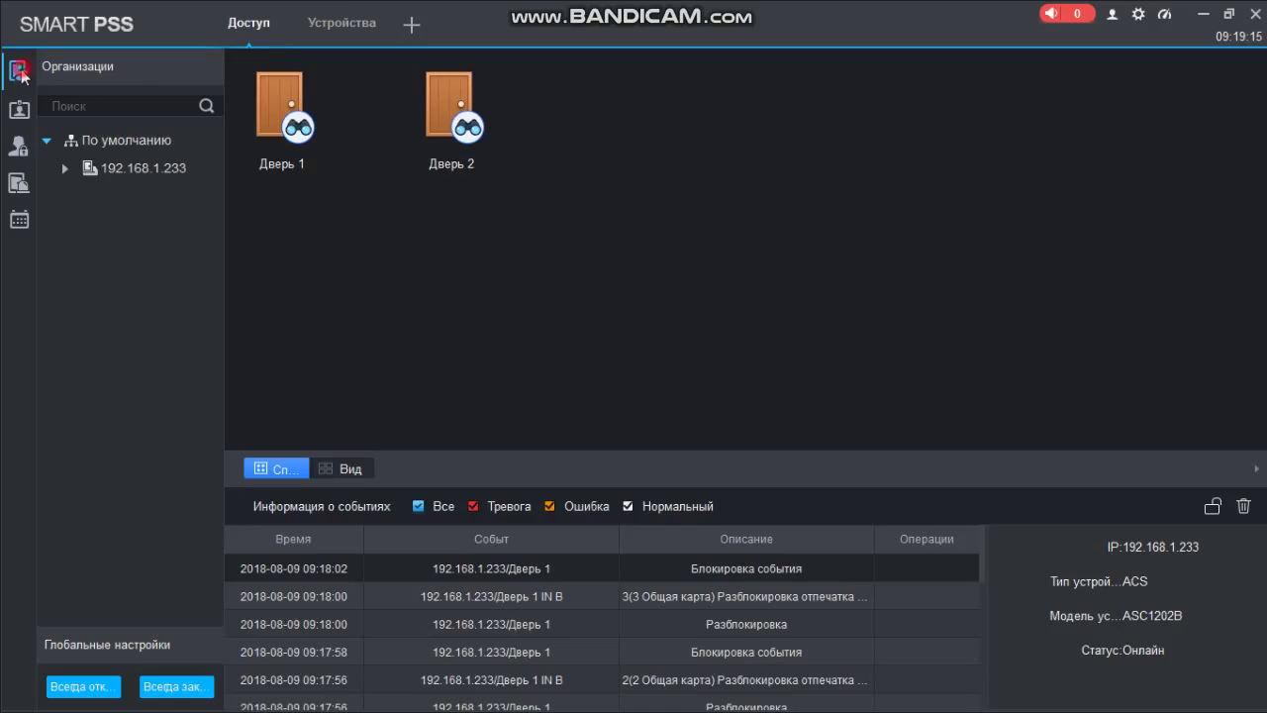